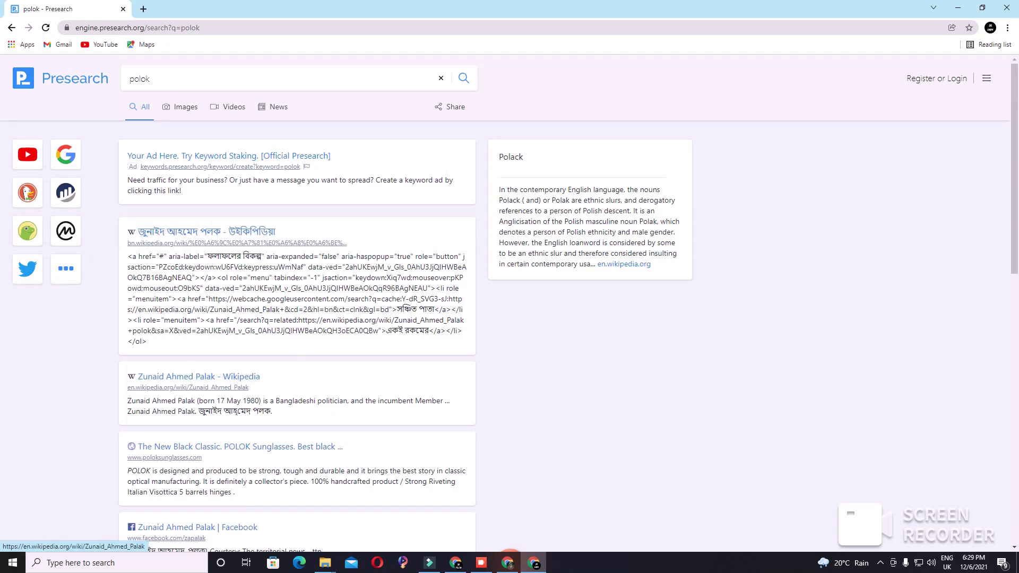
- Look through the list of search results on the Presearch results page
scroll(299, 344, "down", 10)
scroll(299, 344, "up", 6)
right_click(285, 258)
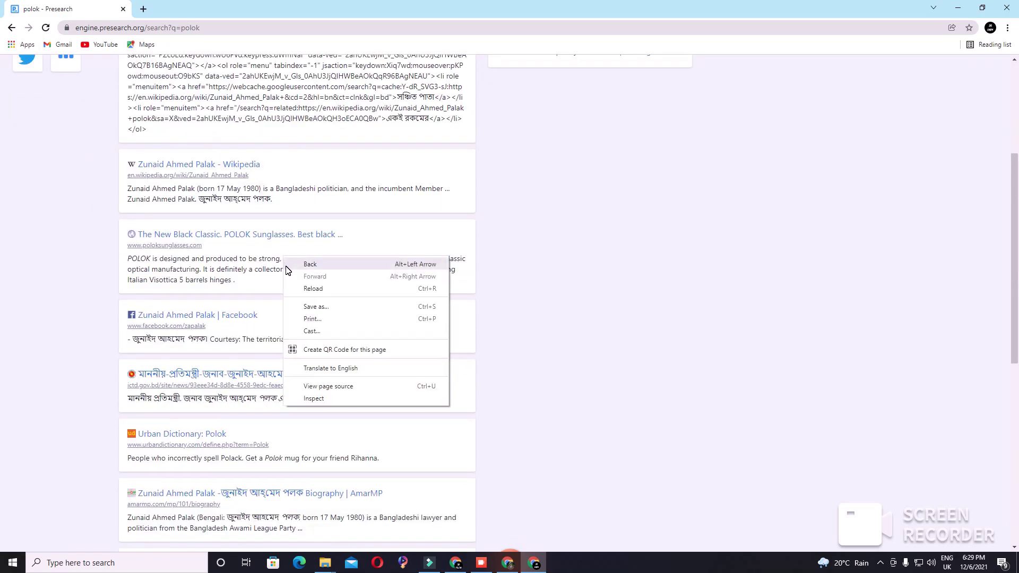
left_click(35, 402)
scroll(51, 392, "up", 1)
scroll(50, 392, "up", 4)
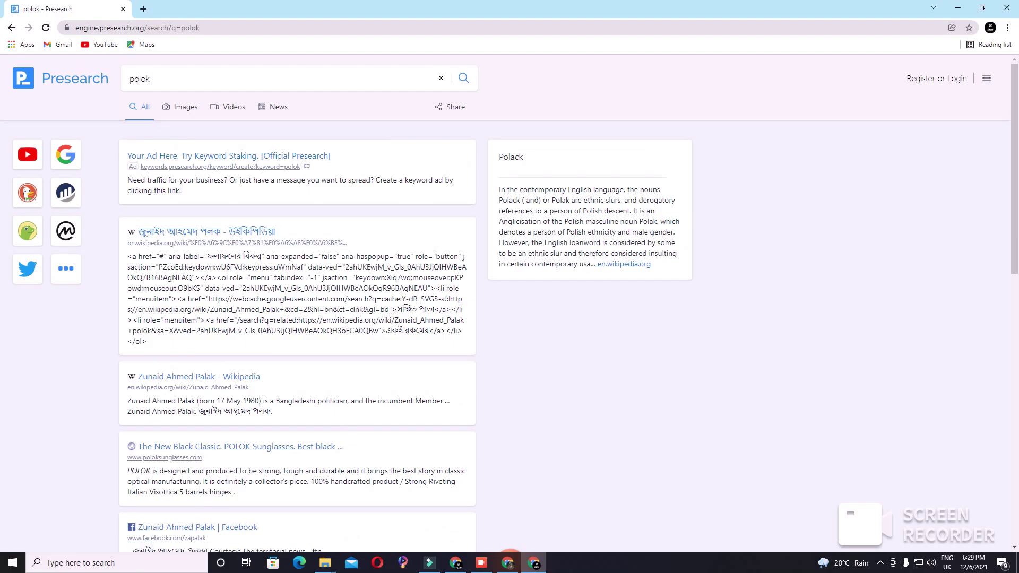
- Refresh the token balance on the Presearch home page and open the rewards account to check the tokens earned per search
key("alt+Left")
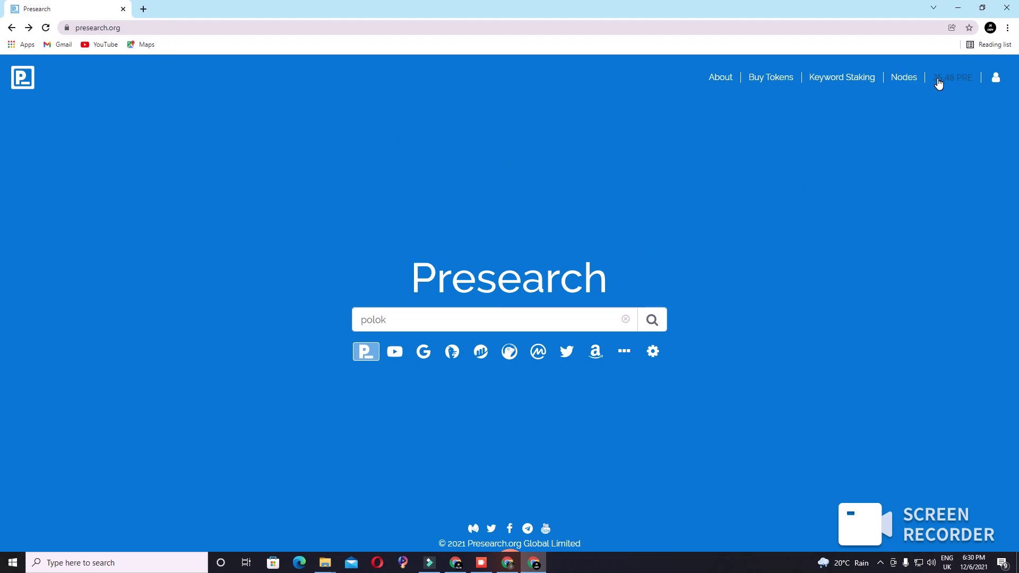
left_click(47, 28)
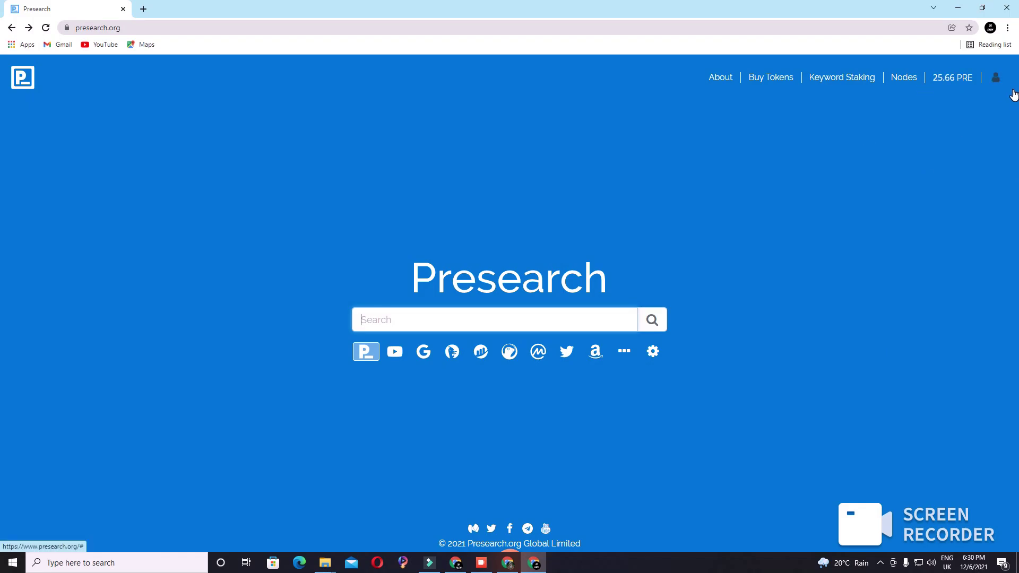
left_click(958, 83)
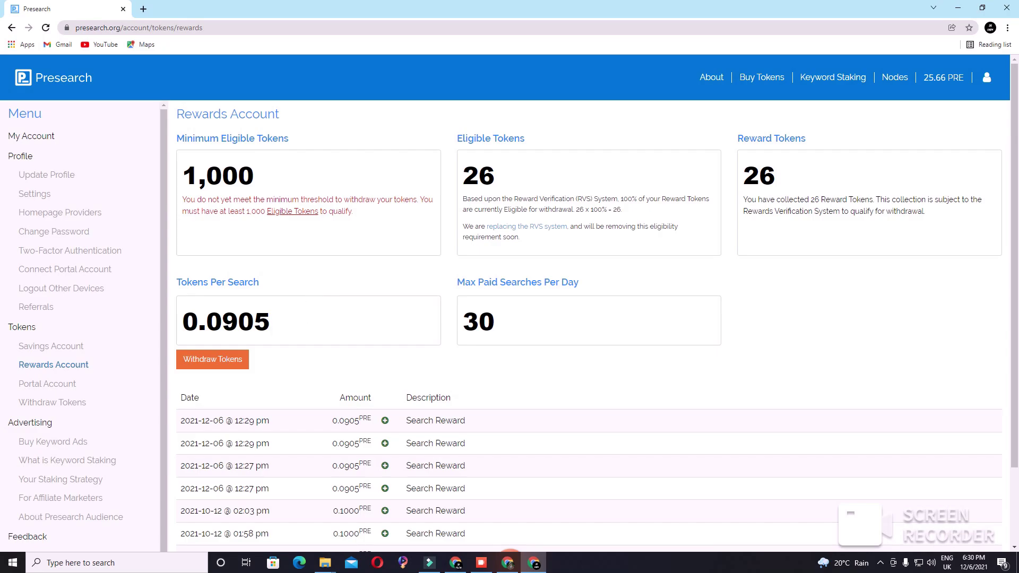
left_click_drag(272, 334, 310, 337)
left_click(311, 337)
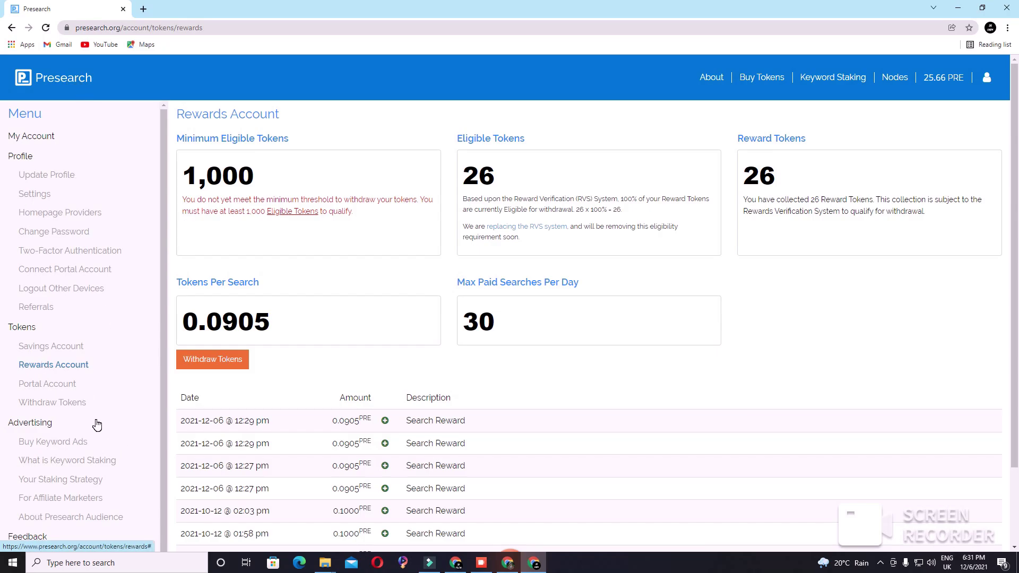
- Choose the Rewards Account as the withdrawal account in the token withdrawal form and review the withdrawal instructions
left_click(75, 403)
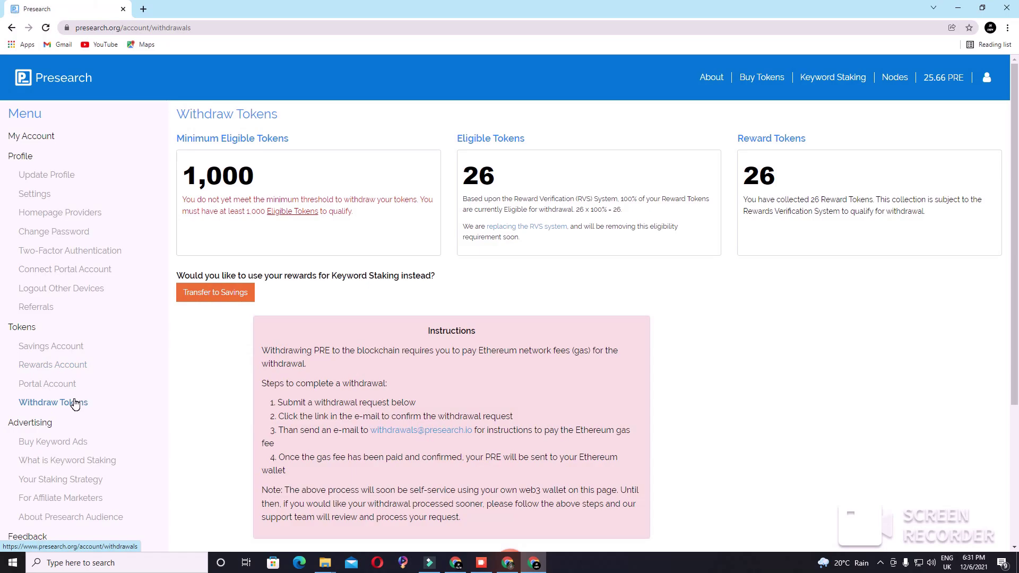
scroll(75, 403, "down", 4)
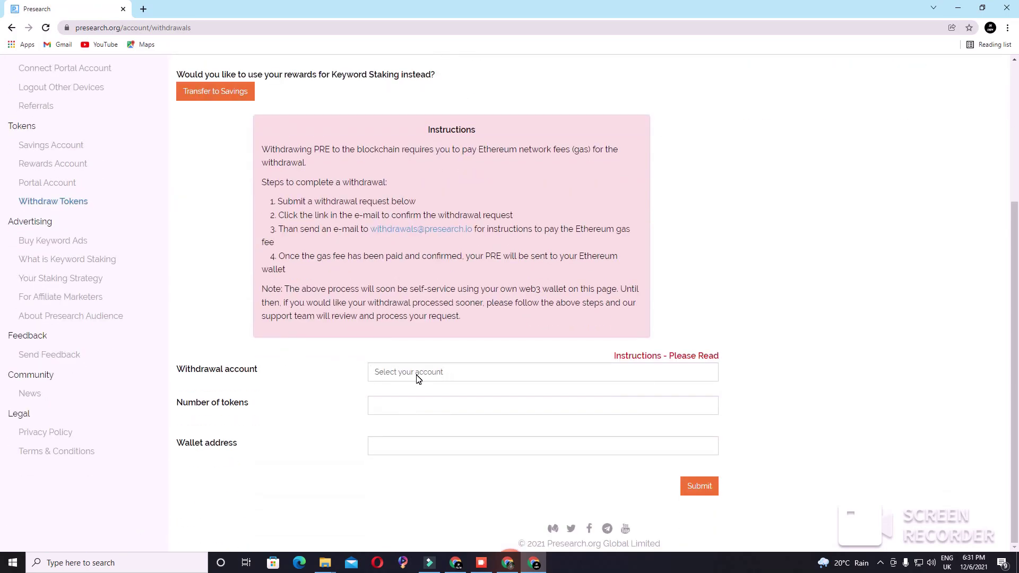
left_click(418, 378)
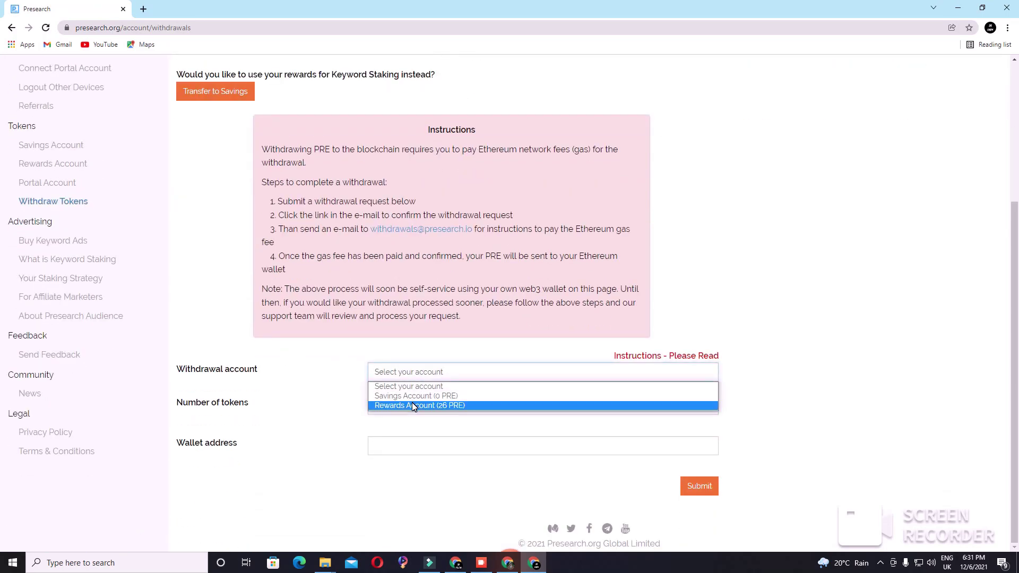
left_click(388, 405)
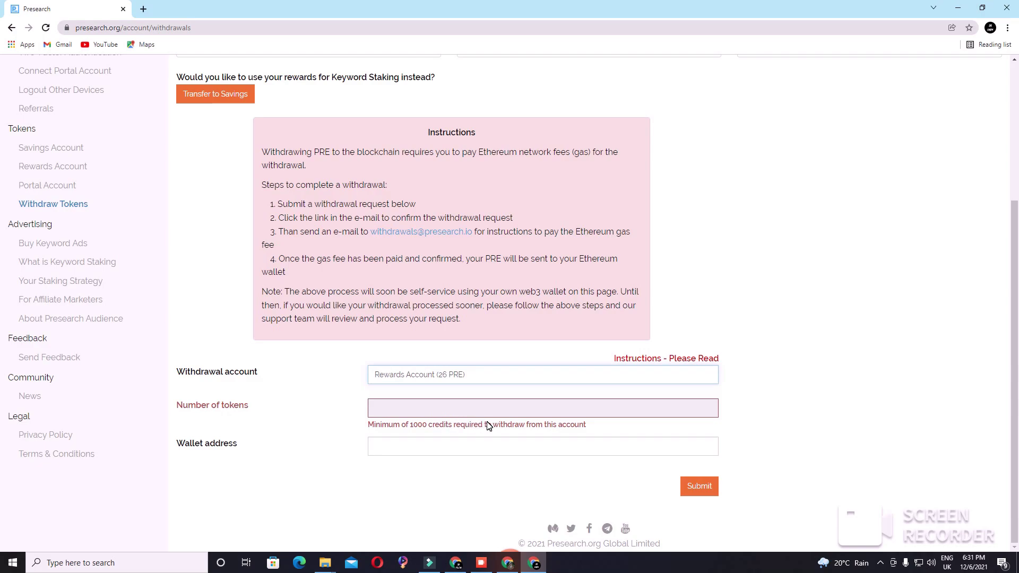
left_click(448, 412)
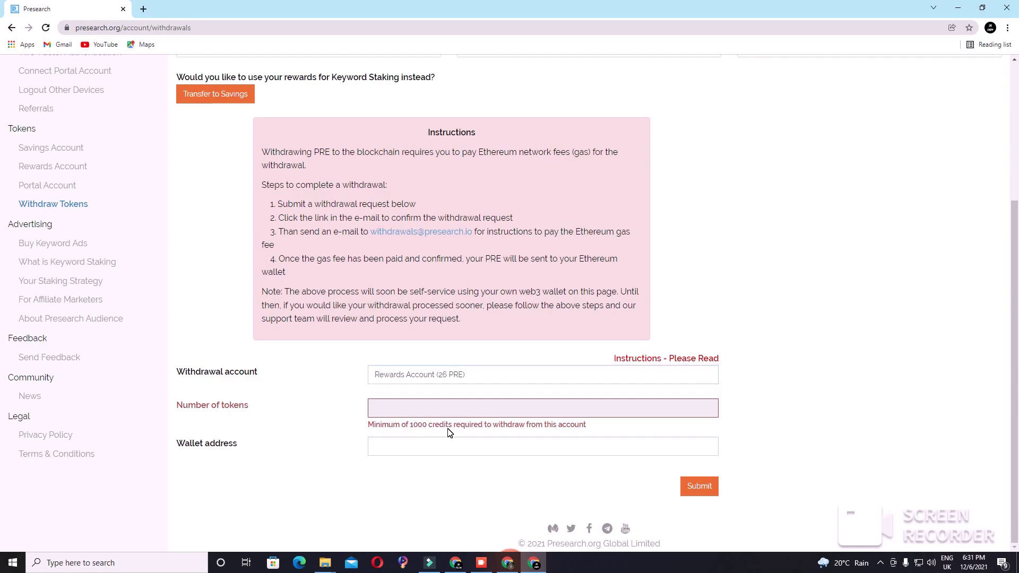
left_click(439, 446)
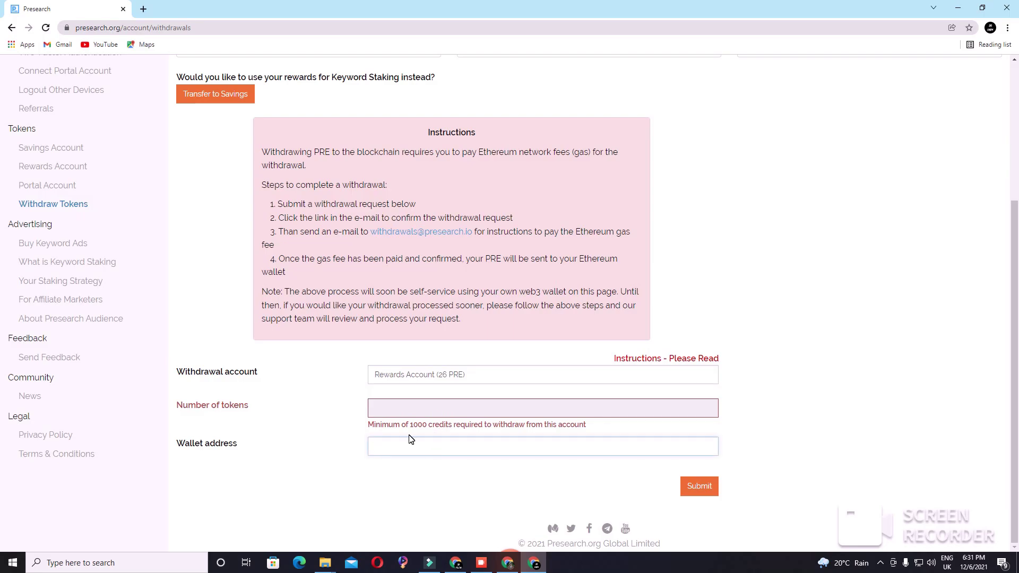
scroll(411, 439, "up", 4)
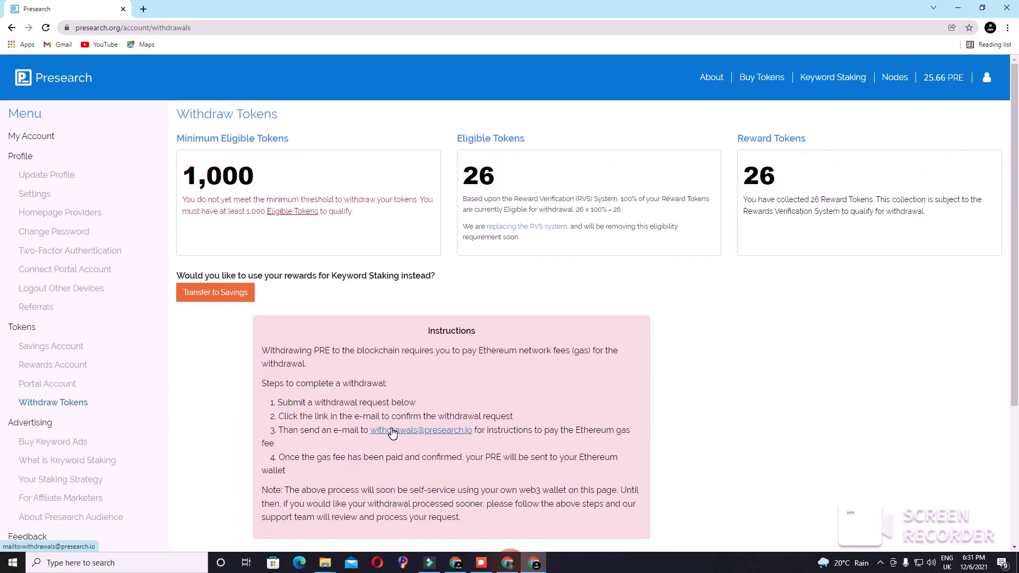
scroll(392, 433, "down", 4)
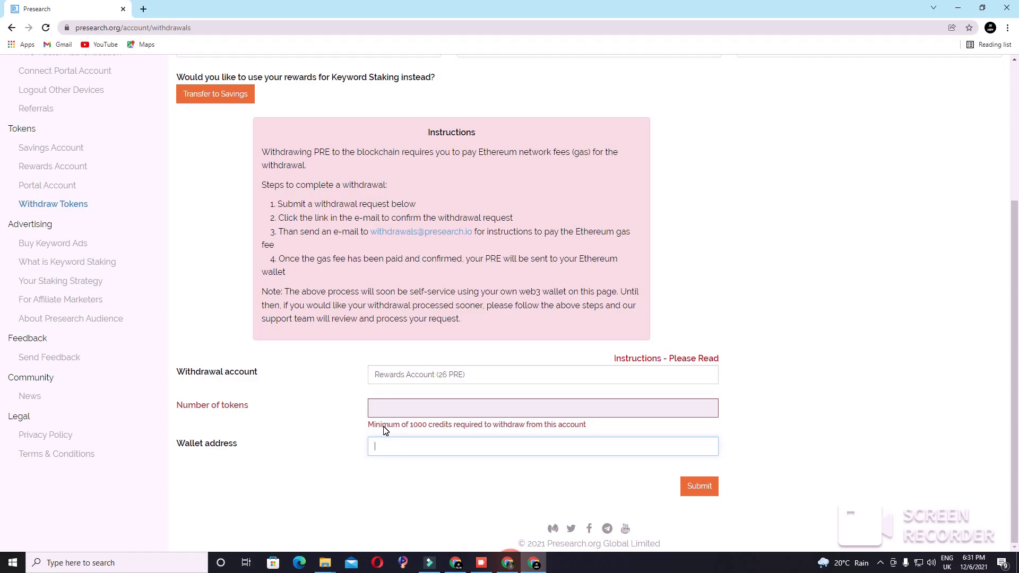
- Open the Portal Account transfer page and go to its two-factor authentication setup
scroll(367, 433, "up", 3)
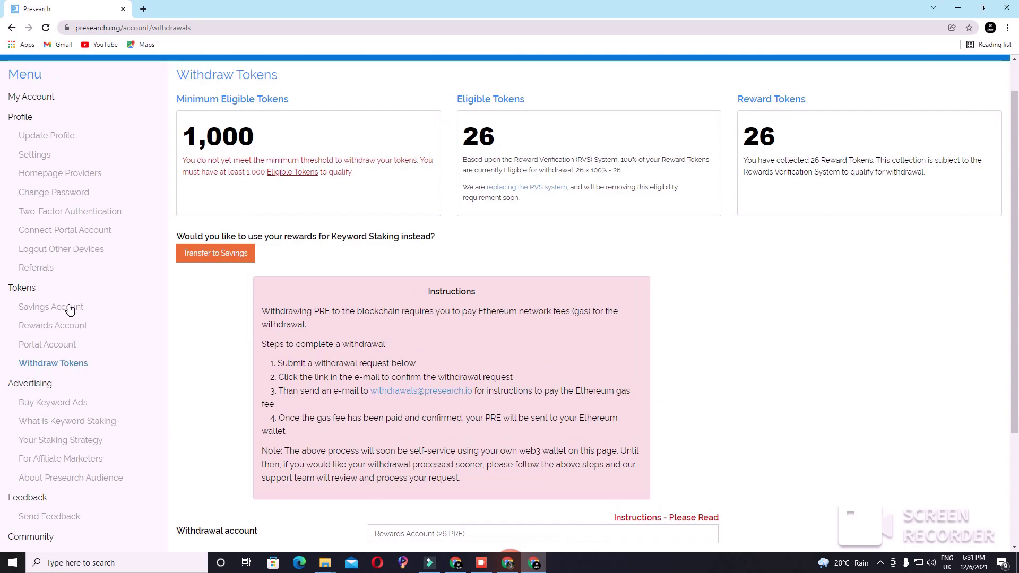
left_click(47, 349)
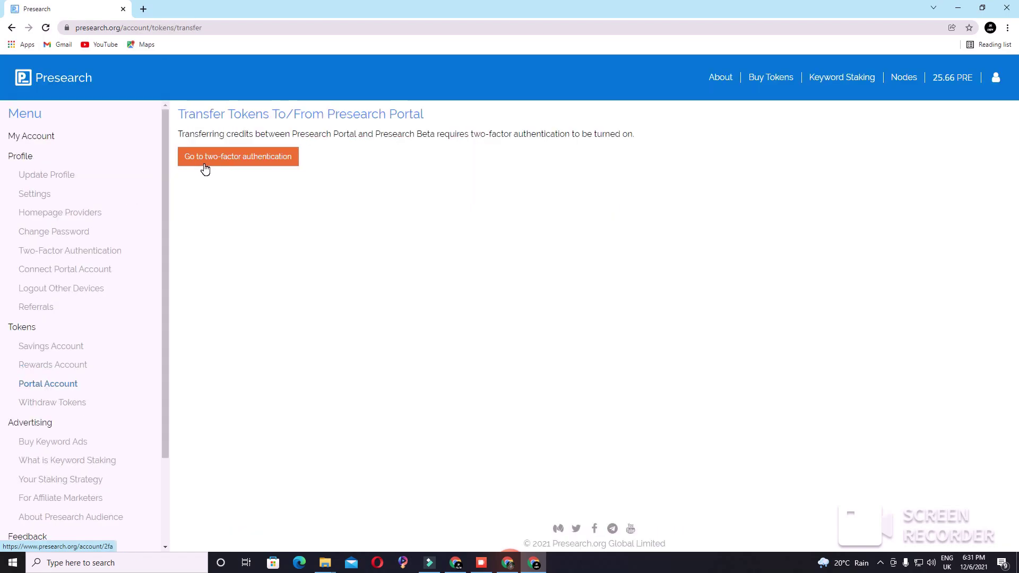
left_click(241, 167)
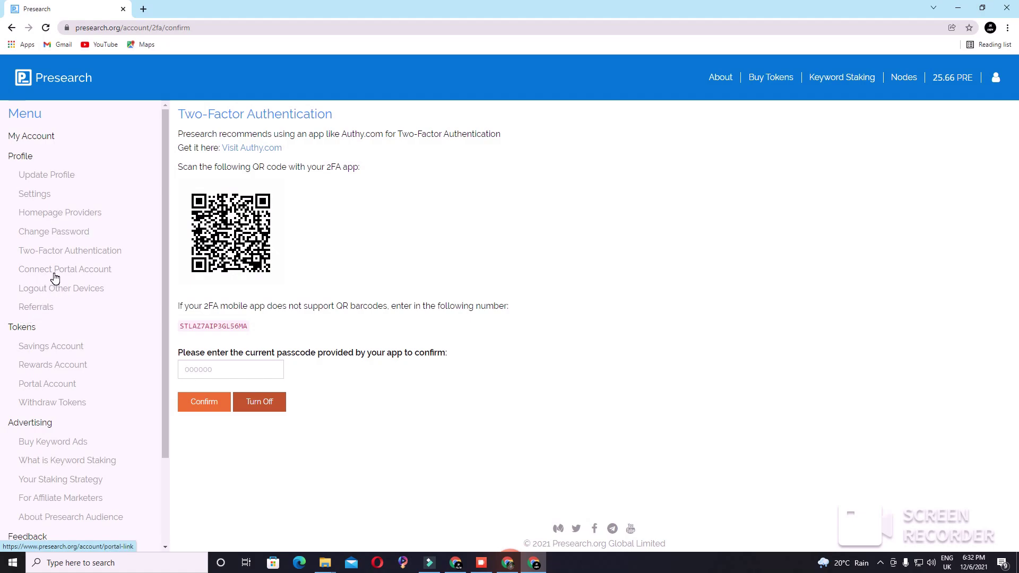
- Open the Connect Portal Account page and visit the linked Presearch Portal
left_click(75, 270)
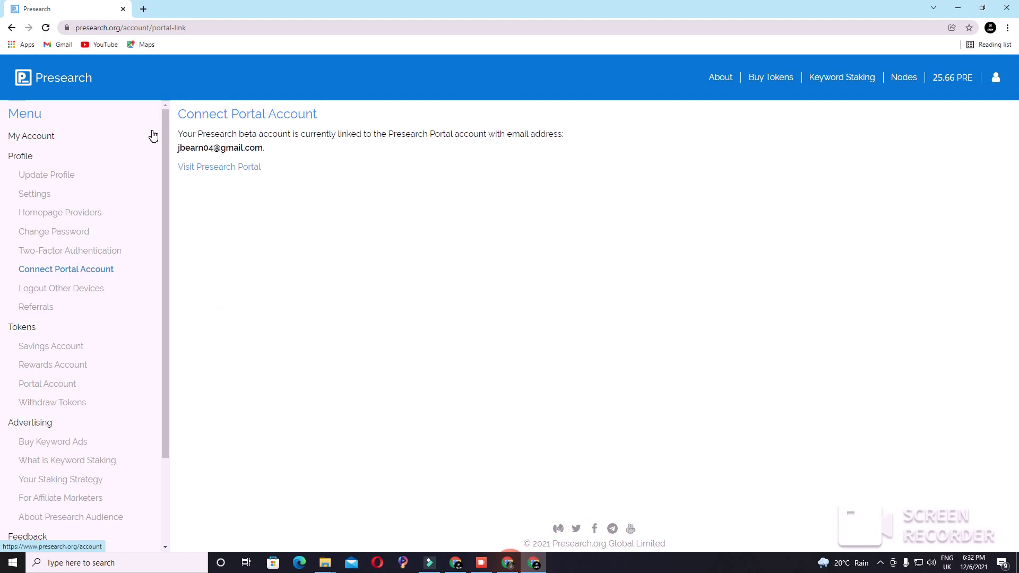
left_click(207, 168)
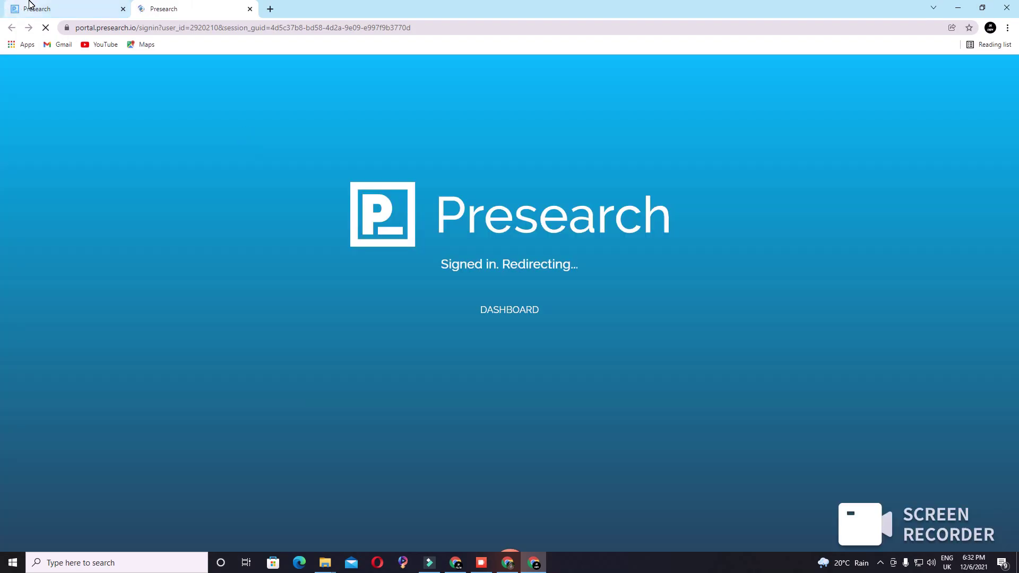
left_click(45, 11)
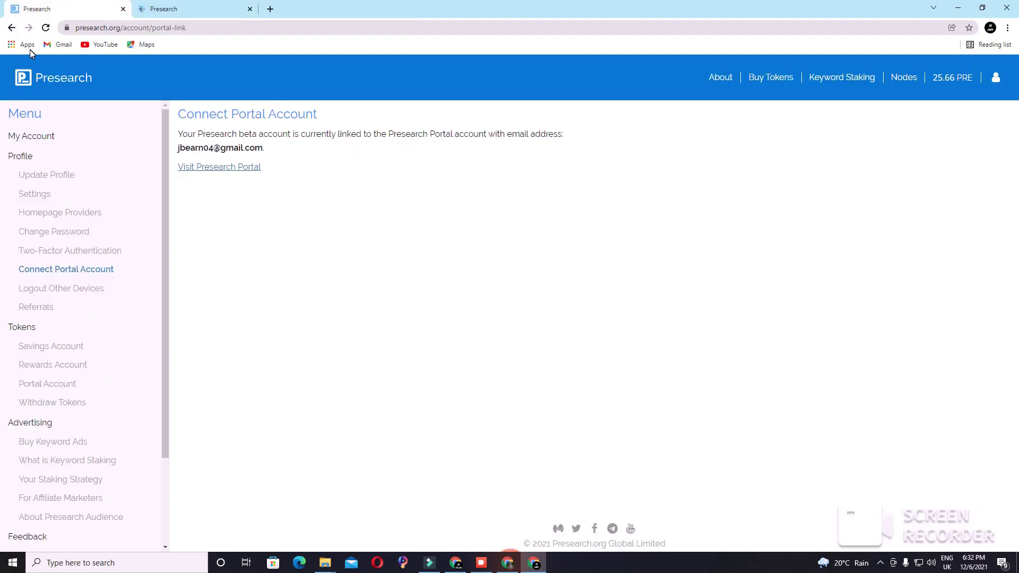
left_click(168, 16)
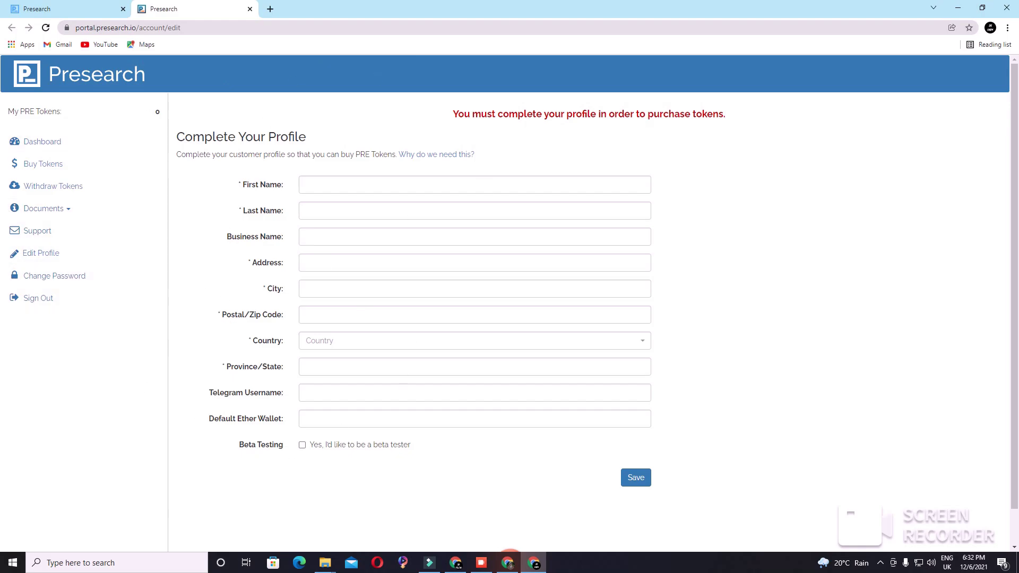
- Enter the first name, last name and business name in the portal's customer profile
left_click(332, 185)
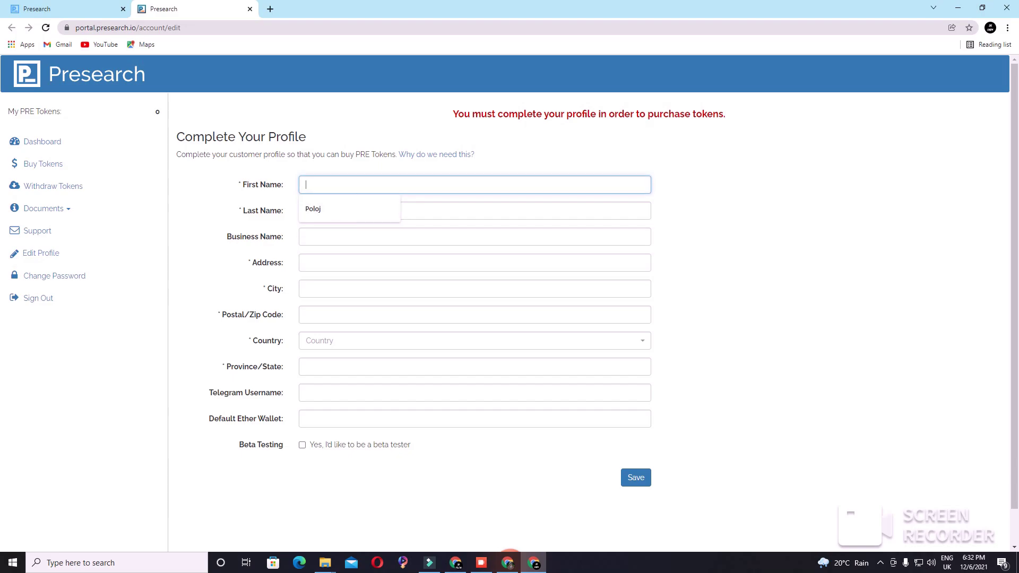
type("polok")
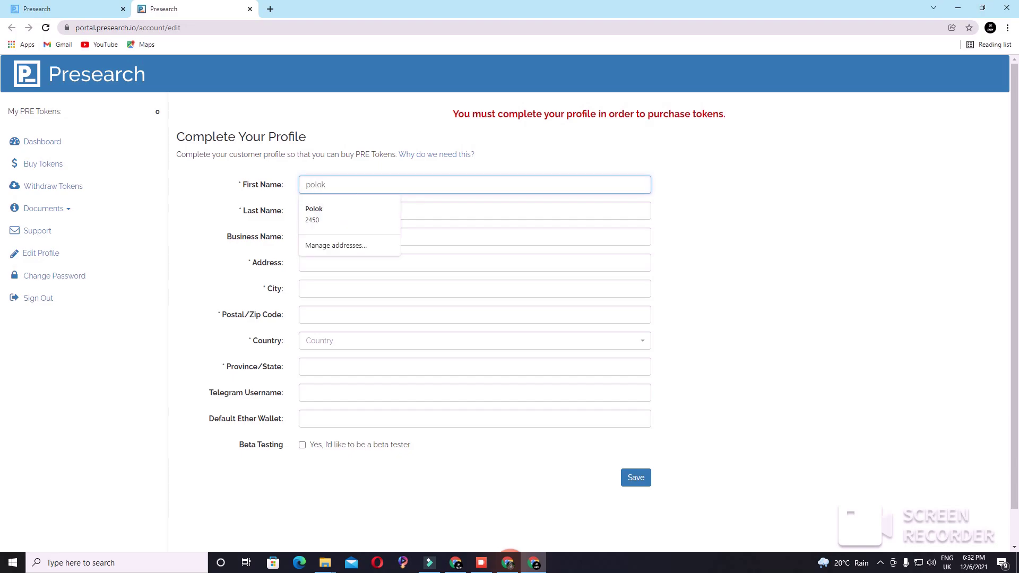
key("Tab")
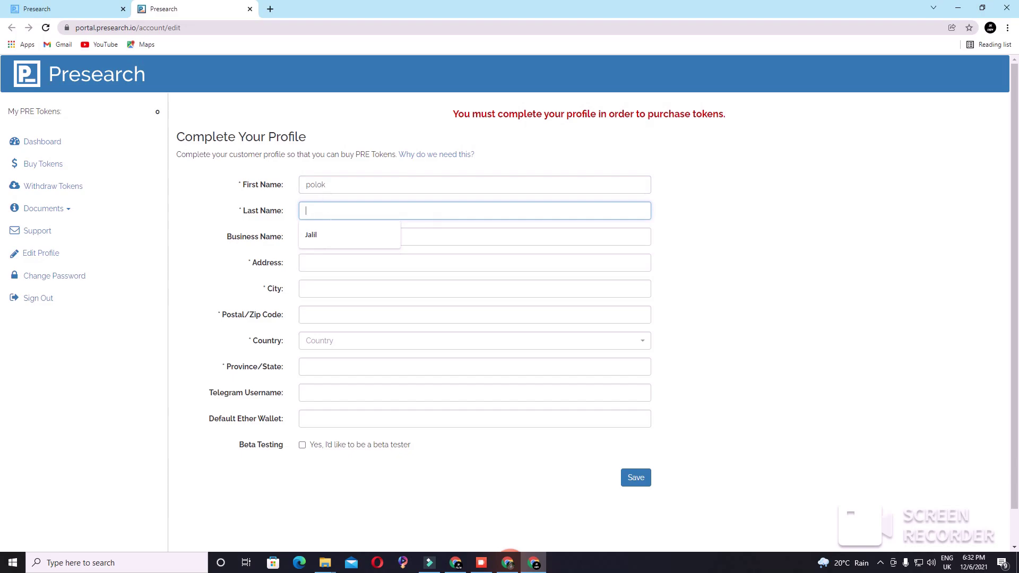
left_click(333, 234)
left_click(333, 235)
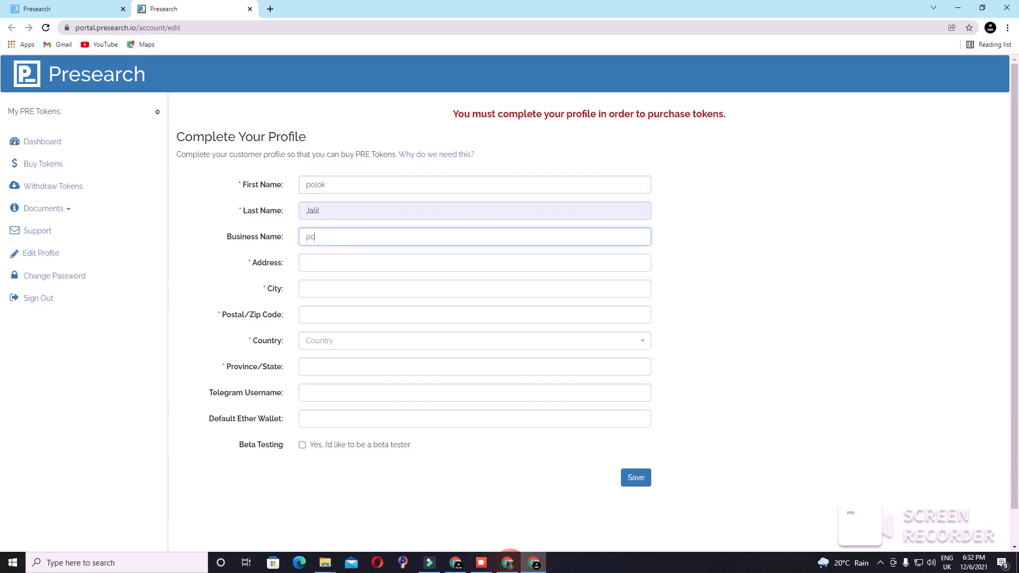
type("pololk")
key("BackSpace")
key("BackSpace")
- Fill in the profile's street address, city, postal code and country using the saved address suggestions
left_click(354, 264)
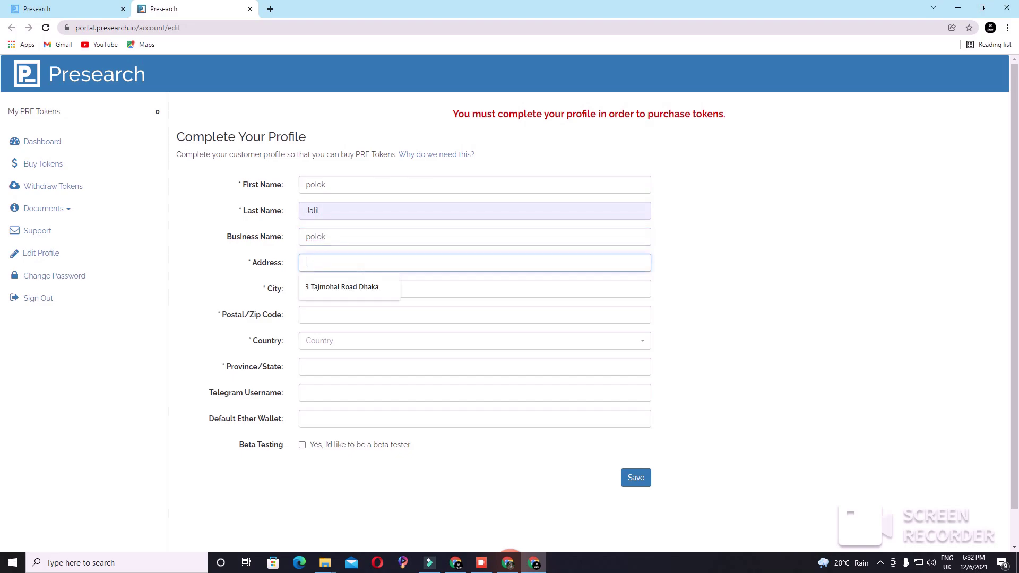
left_click(335, 286)
left_click(335, 287)
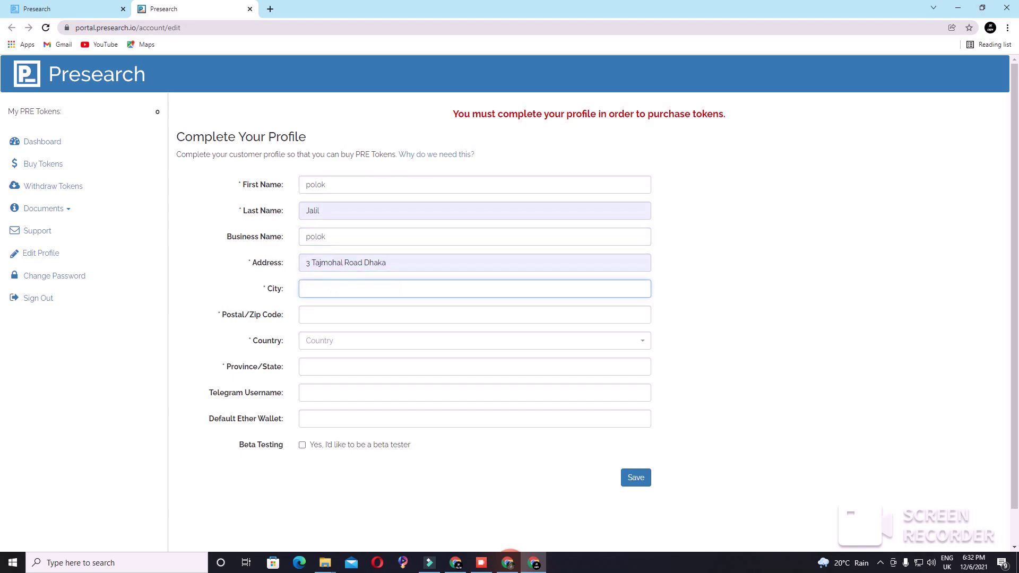
type("d")
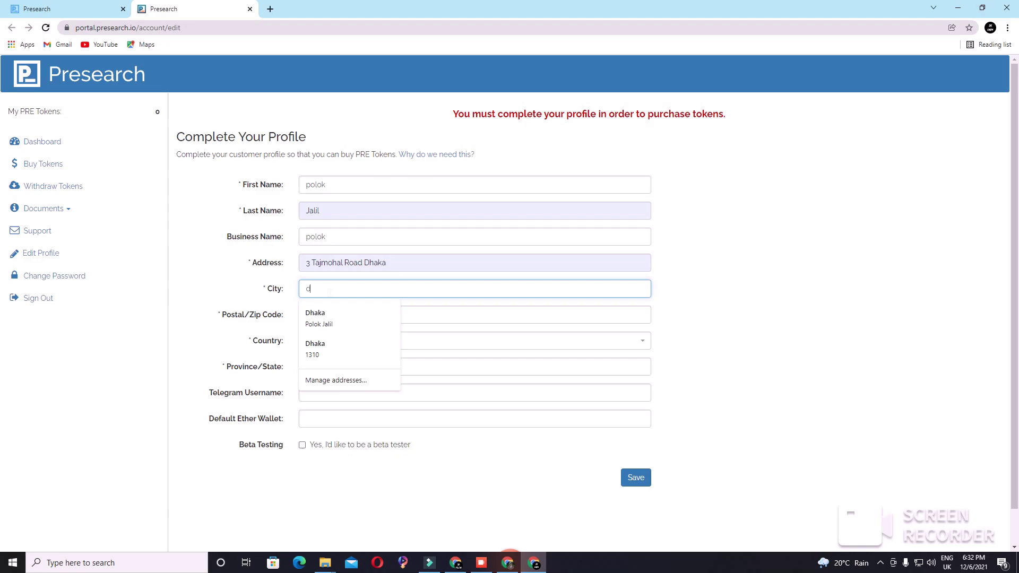
left_click(319, 326)
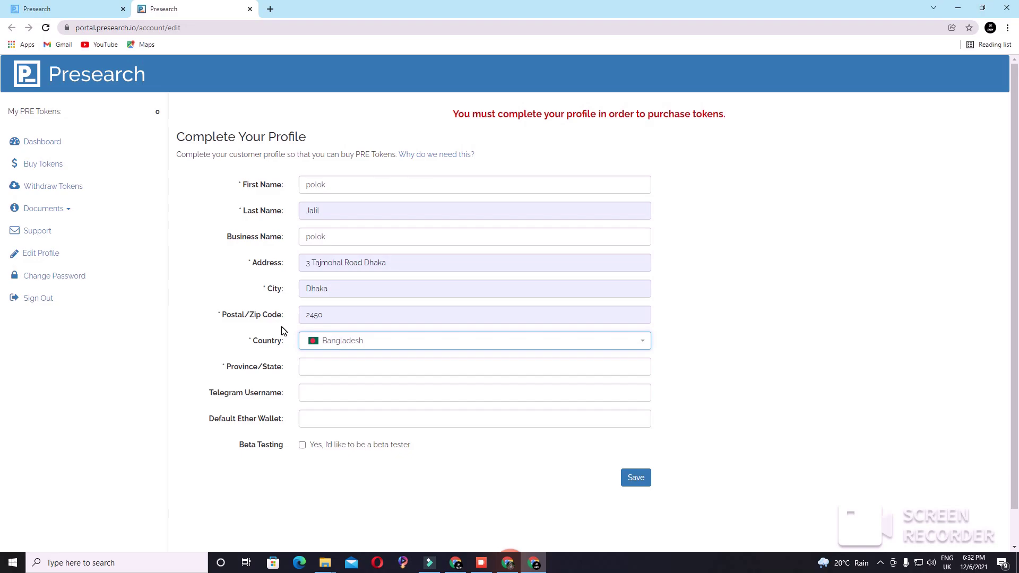
- Enter the province or state in the profile and make the Default Ether Wallet field ready for input
left_click(313, 342)
left_click(325, 346)
left_click(307, 367)
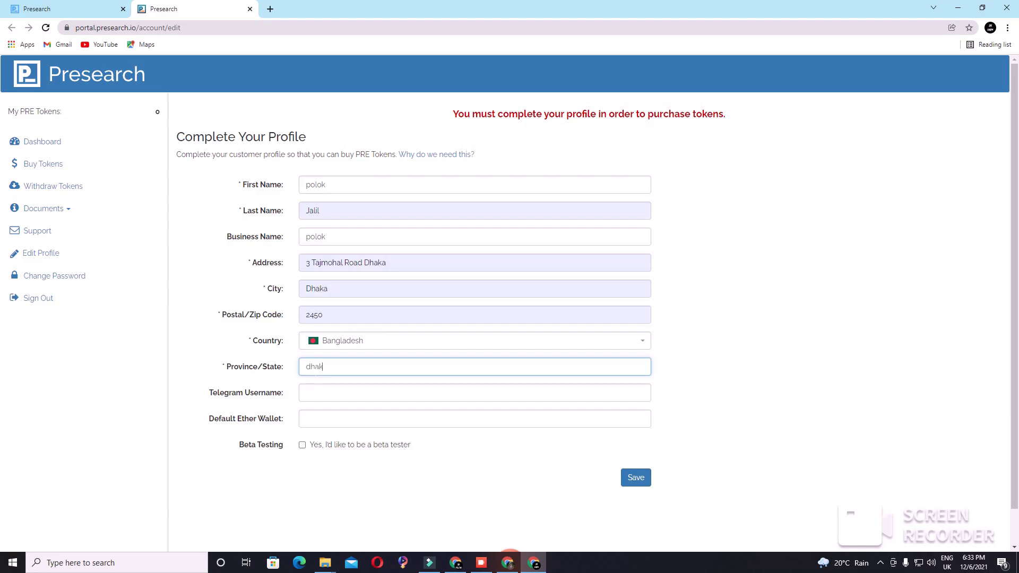
type("dhaka")
scroll(334, 375, "down", 1)
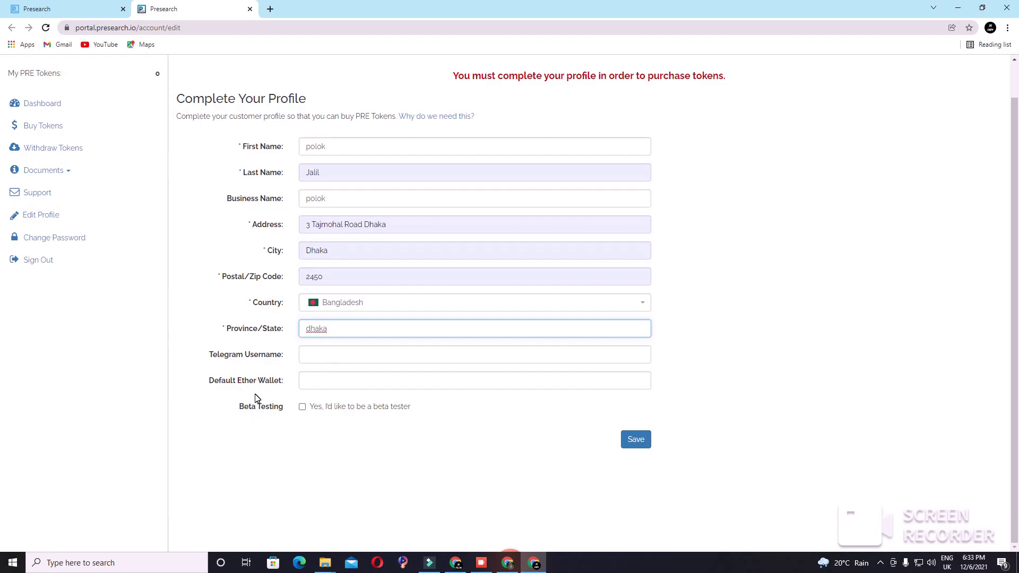
left_click(306, 380)
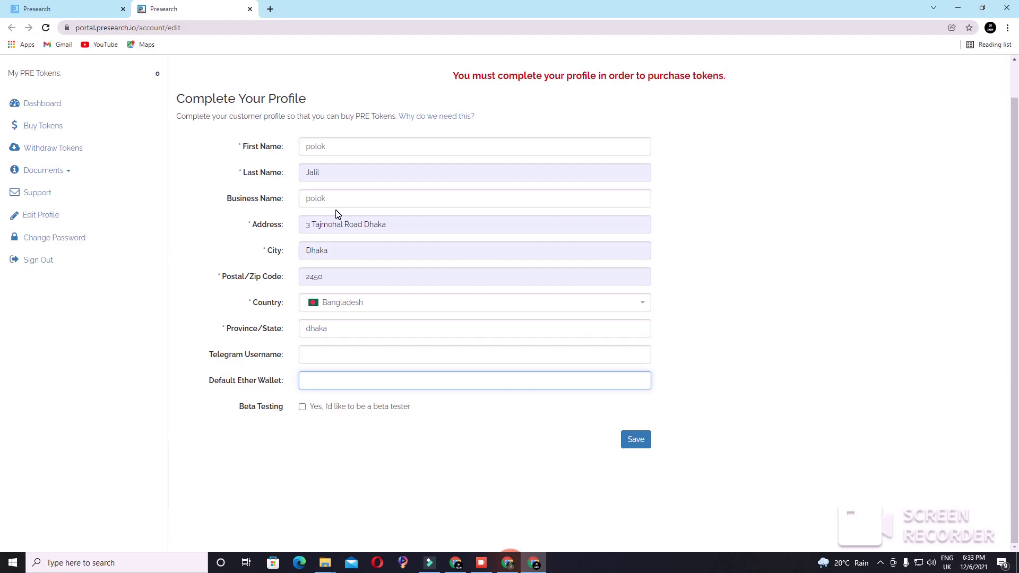
- Search the web for "ether wallet address" in a new browser tab
left_click(270, 9)
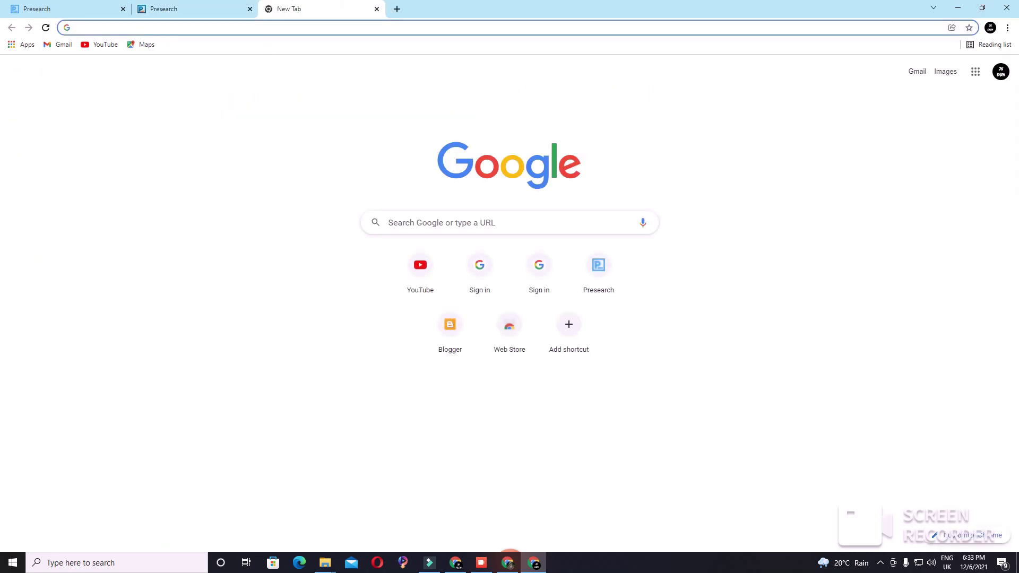
type("ethr")
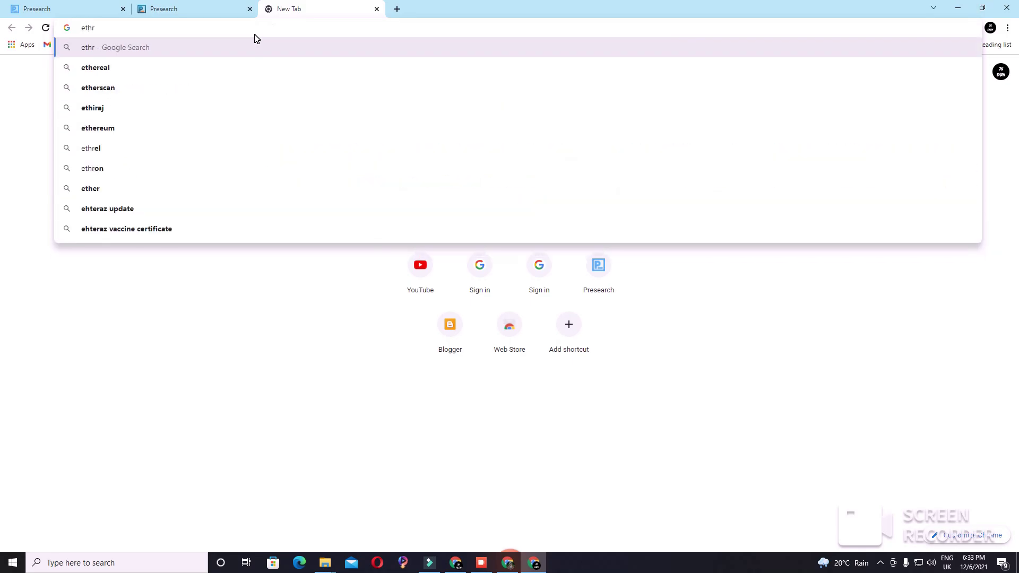
key("BackSpace")
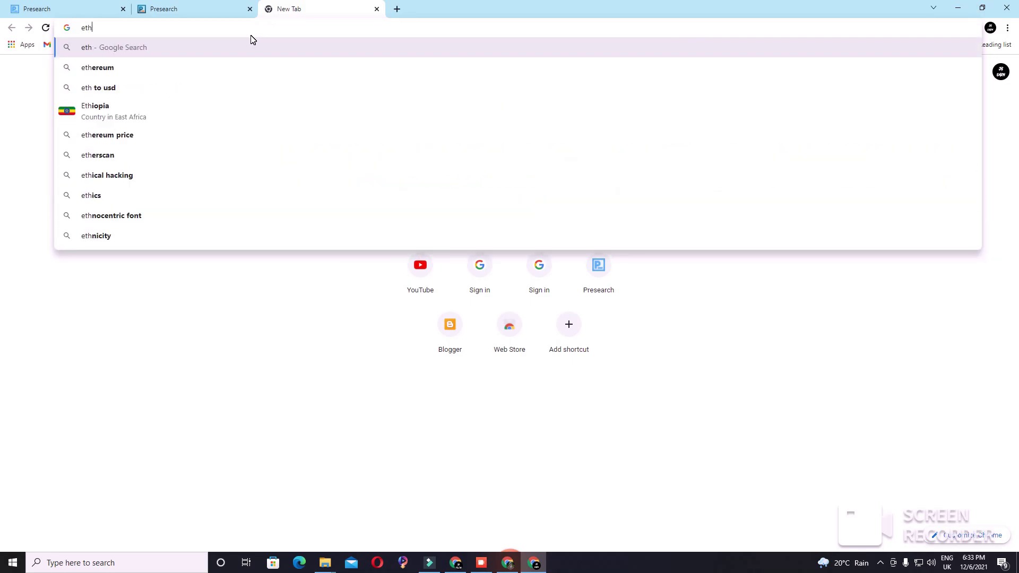
type("etr")
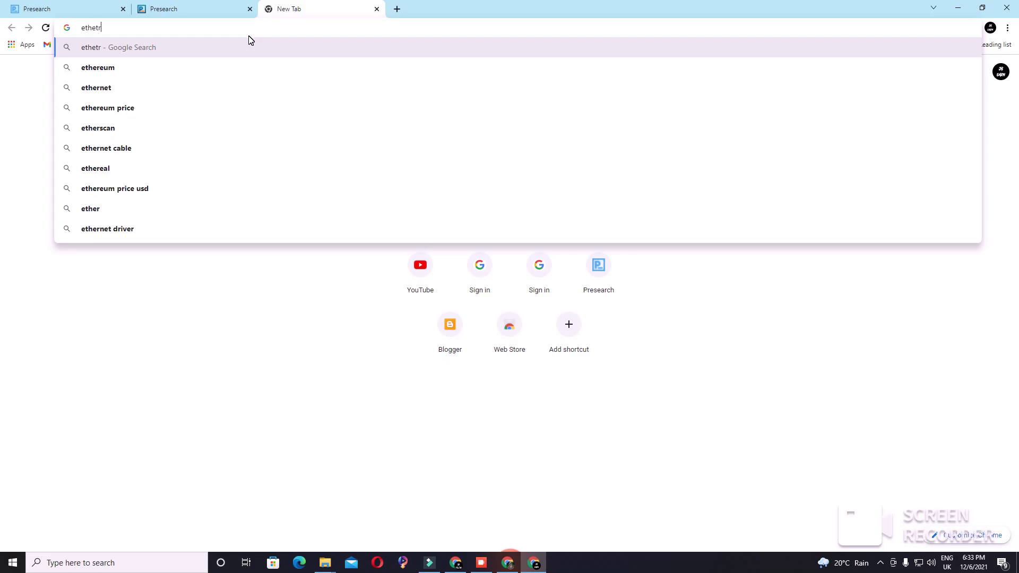
key("BackSpace")
key("BackSpace")
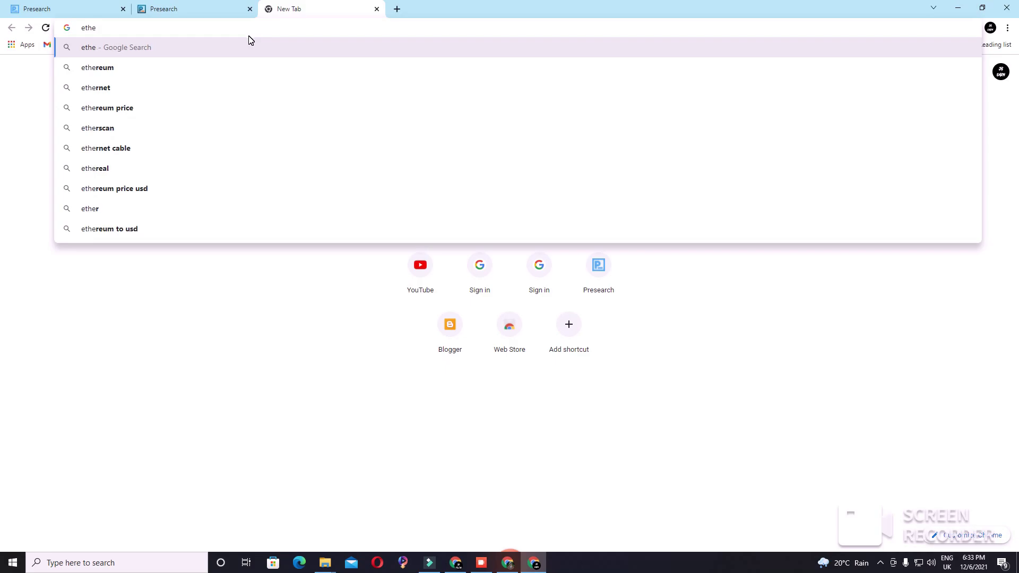
type("r")
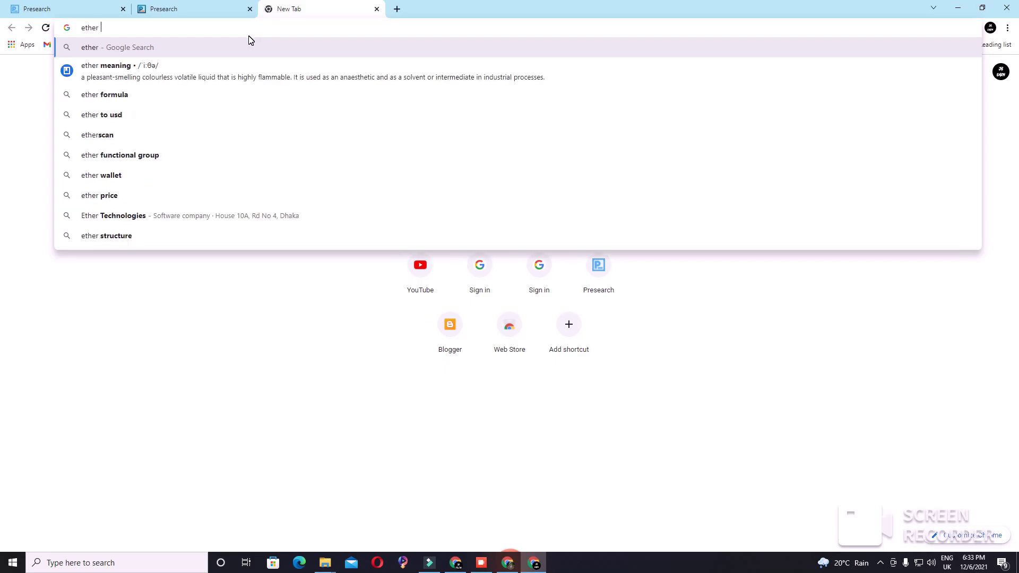
type(" wall")
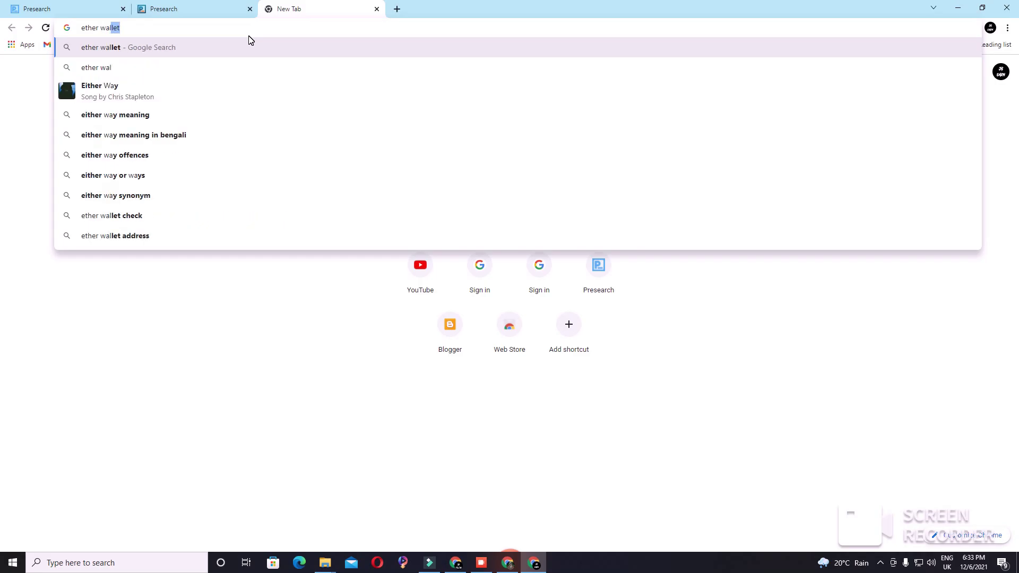
left_click(175, 86)
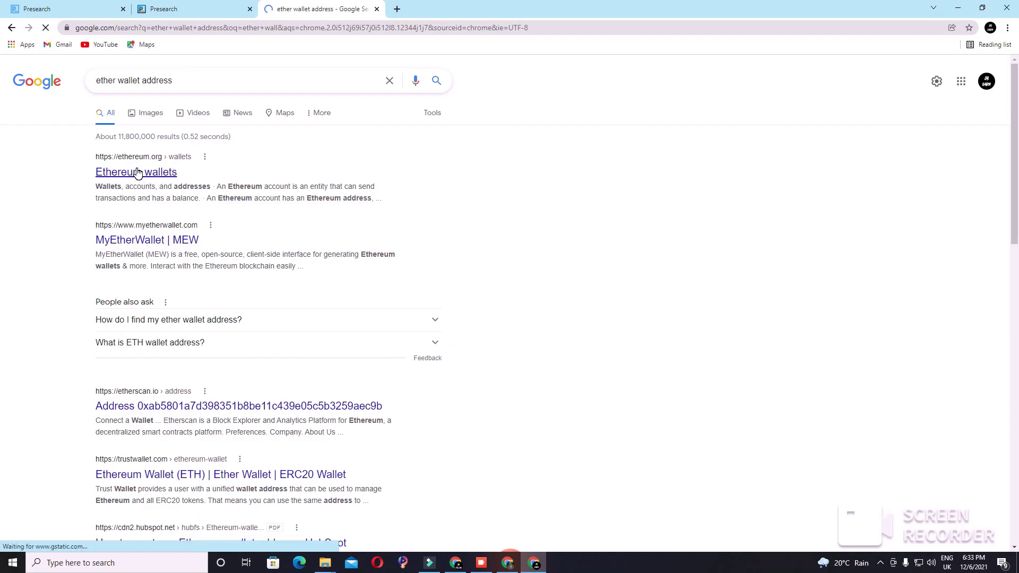
- Open the Ethereum wallets result, go to ethereum.org's Find a wallet page and look through the wallet features
left_click(137, 173)
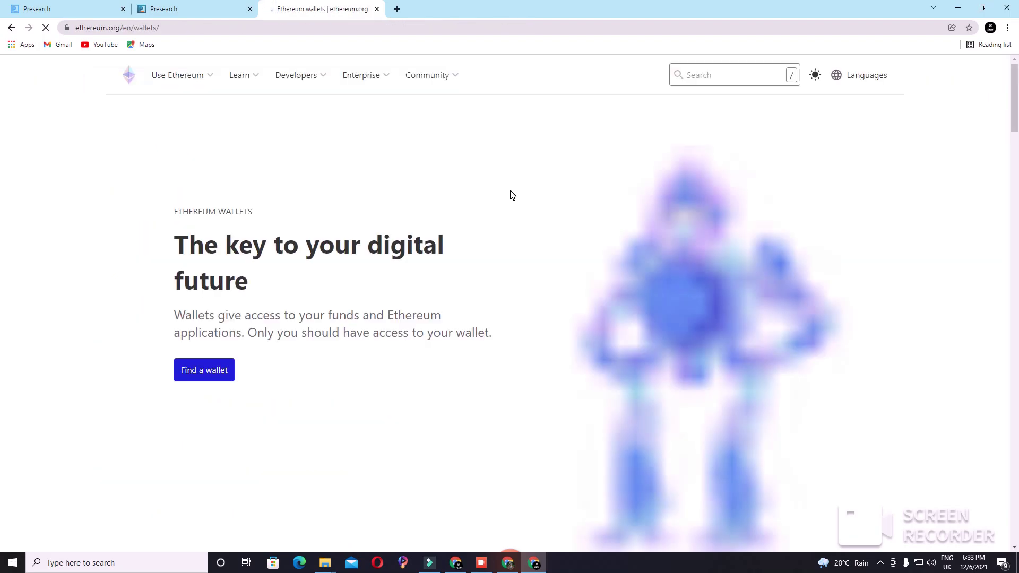
left_click(200, 381)
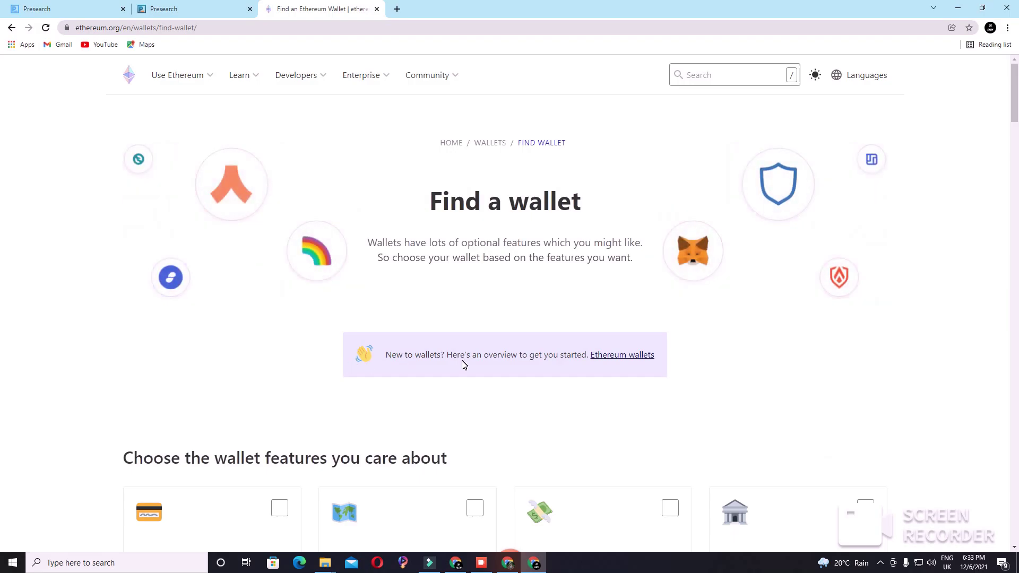
scroll(614, 236, "down", 3)
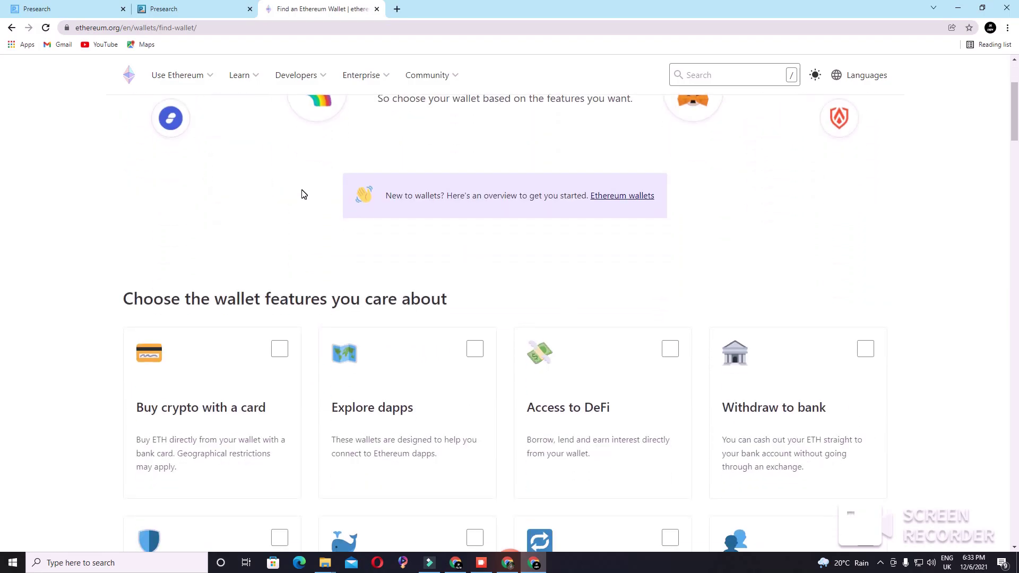
scroll(497, 273, "down", 7)
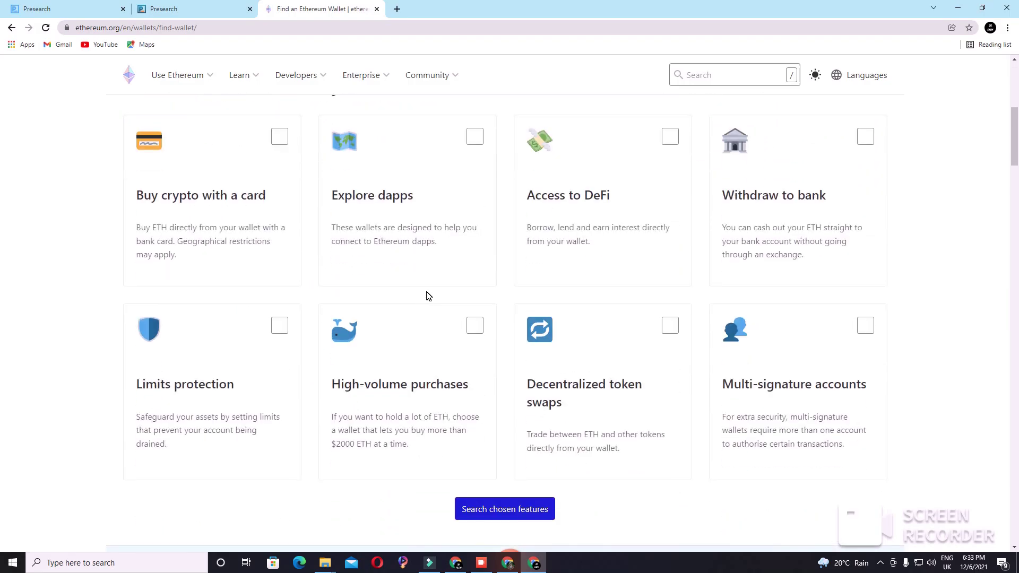
scroll(502, 356, "up", 5)
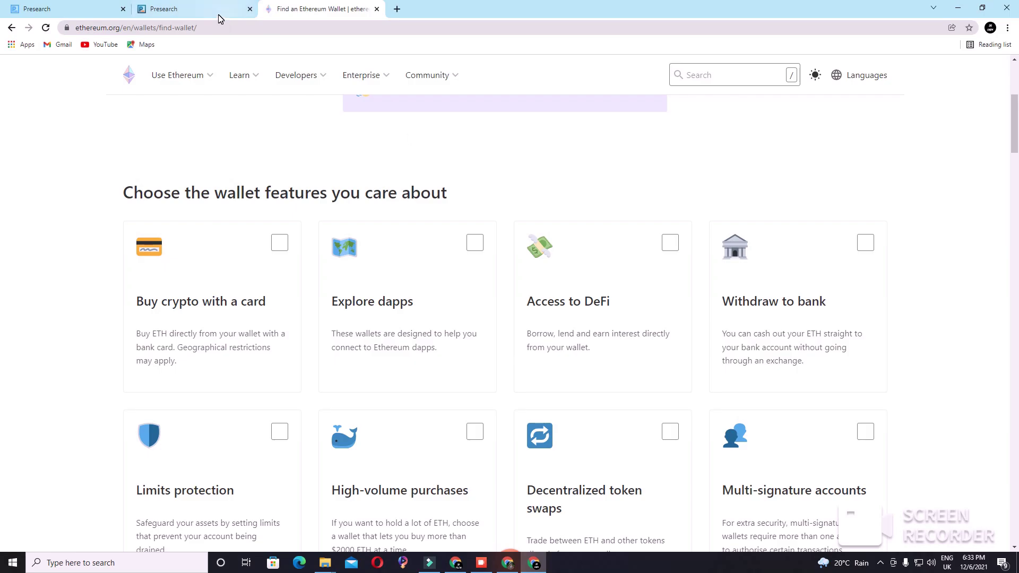
left_click(92, 15)
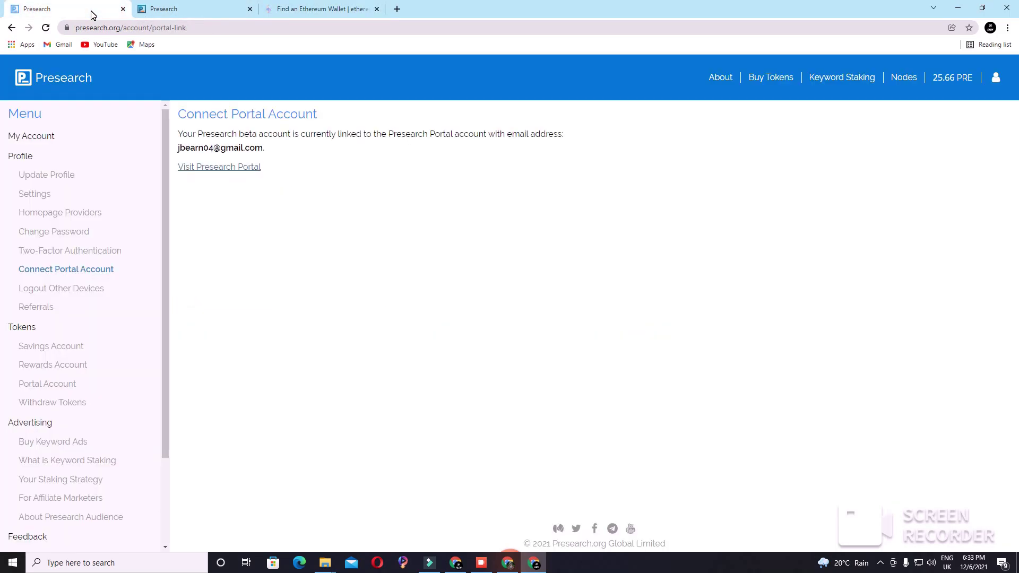
left_click(161, 11)
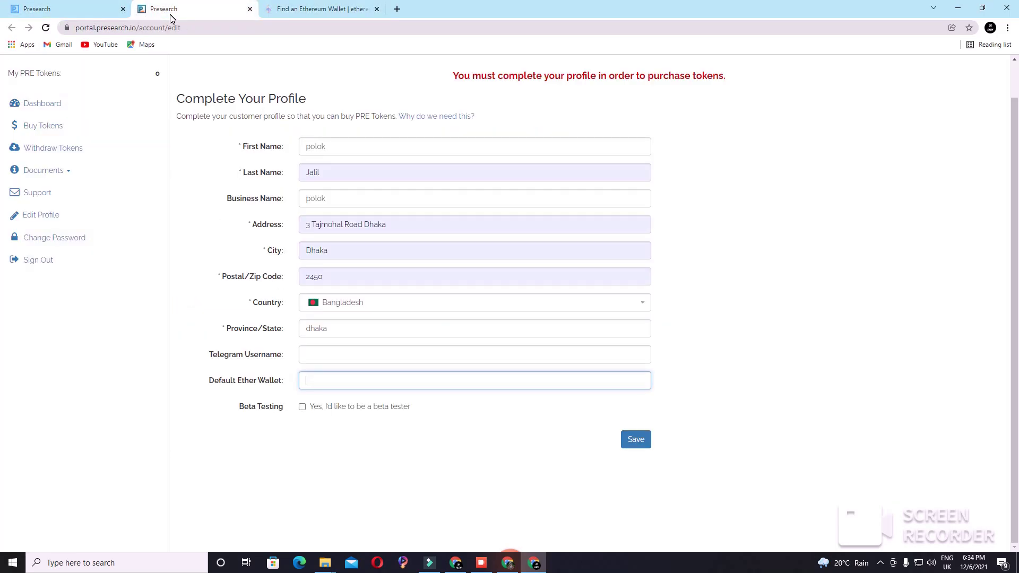
left_click(292, 10)
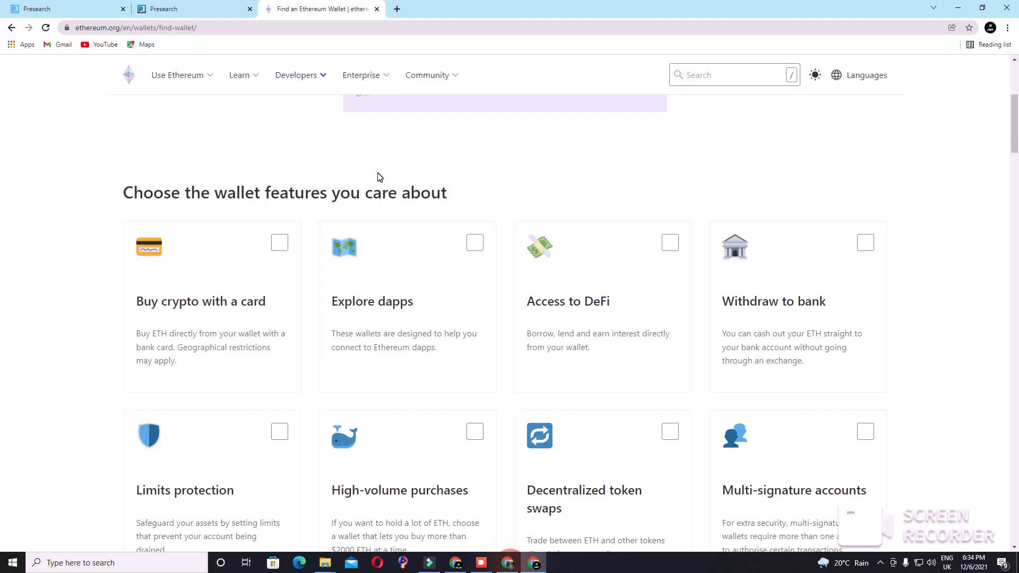
left_click(204, 8)
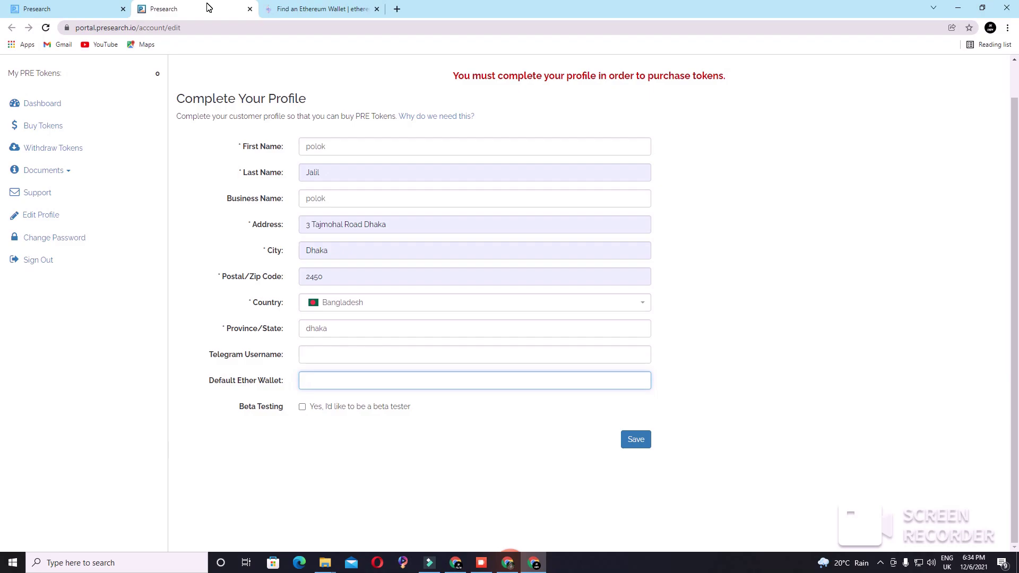
left_click(90, 8)
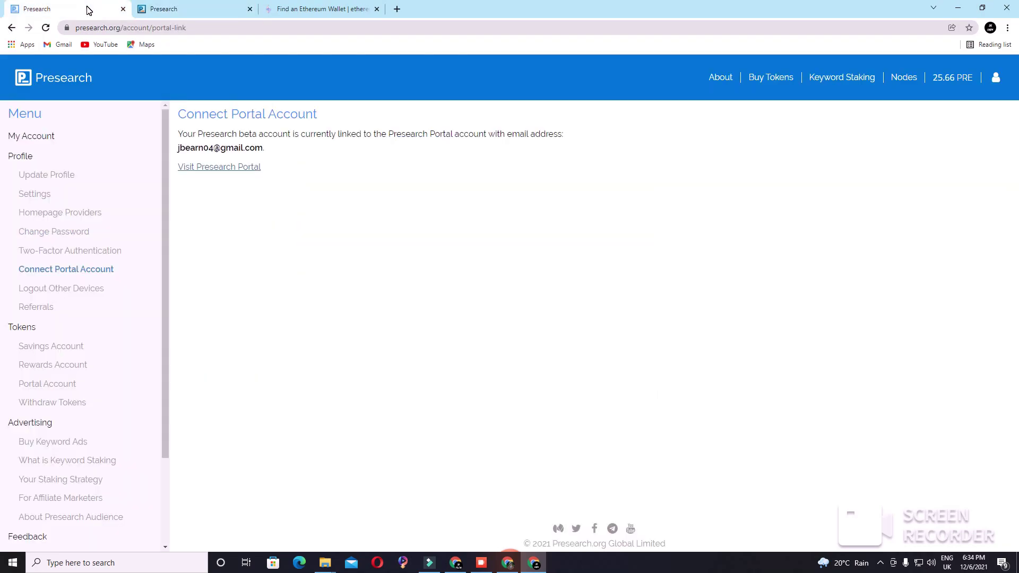
- Go to the portal's token withdrawals and complete the required profile with the saved address and the province or state, saving it
left_click(172, 9)
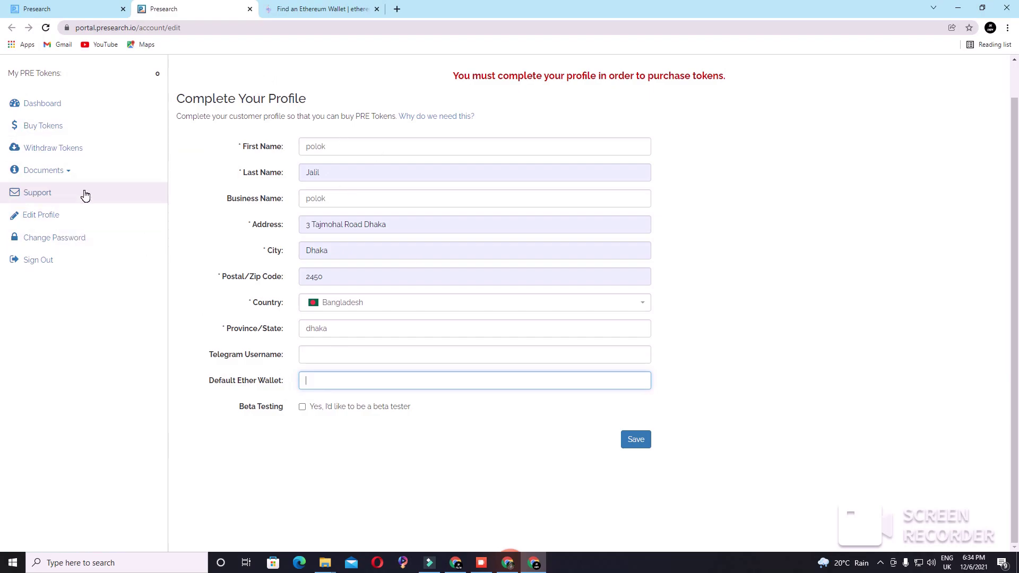
left_click(65, 155)
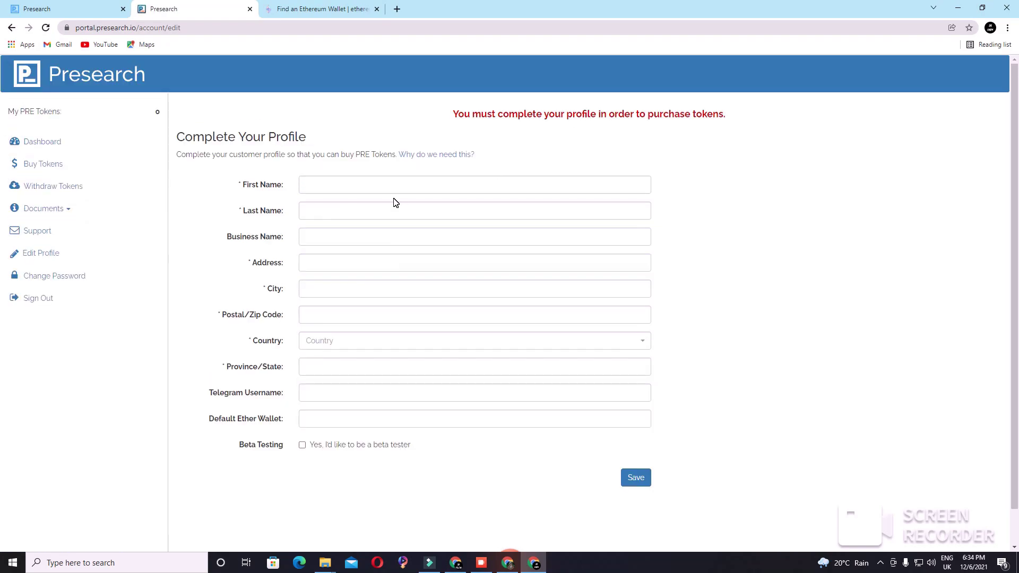
left_click(441, 186)
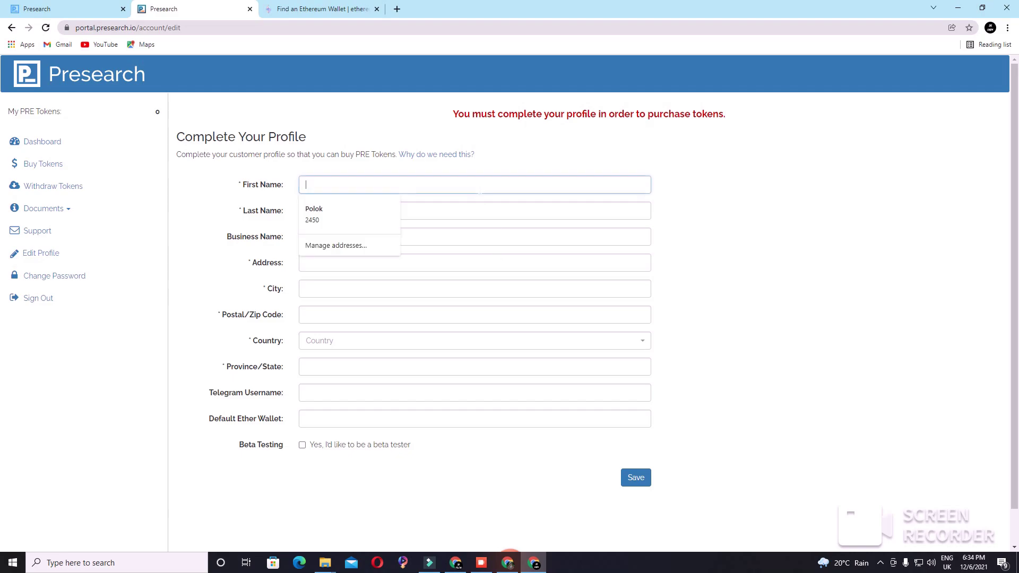
left_click(353, 207)
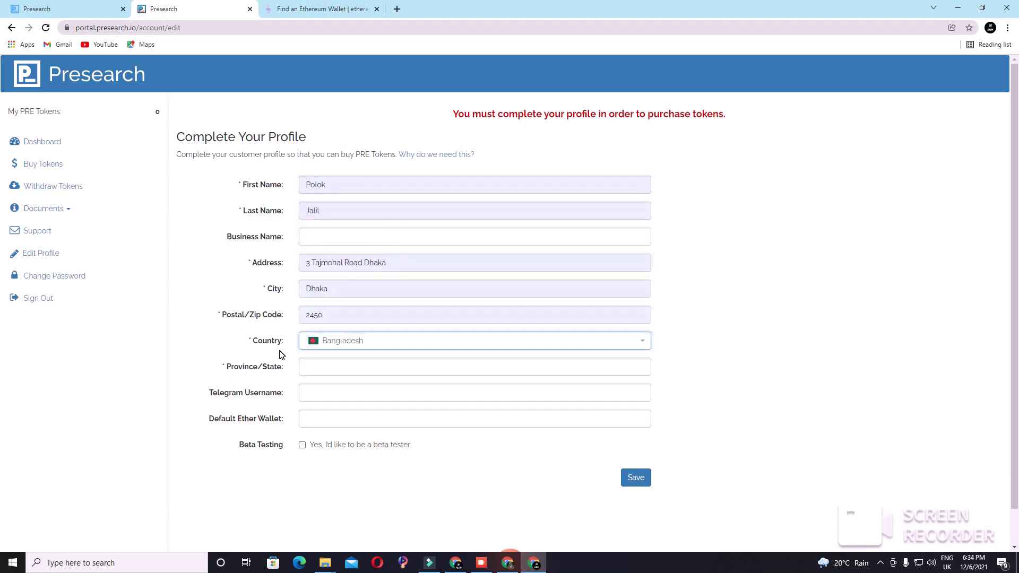
left_click(348, 365)
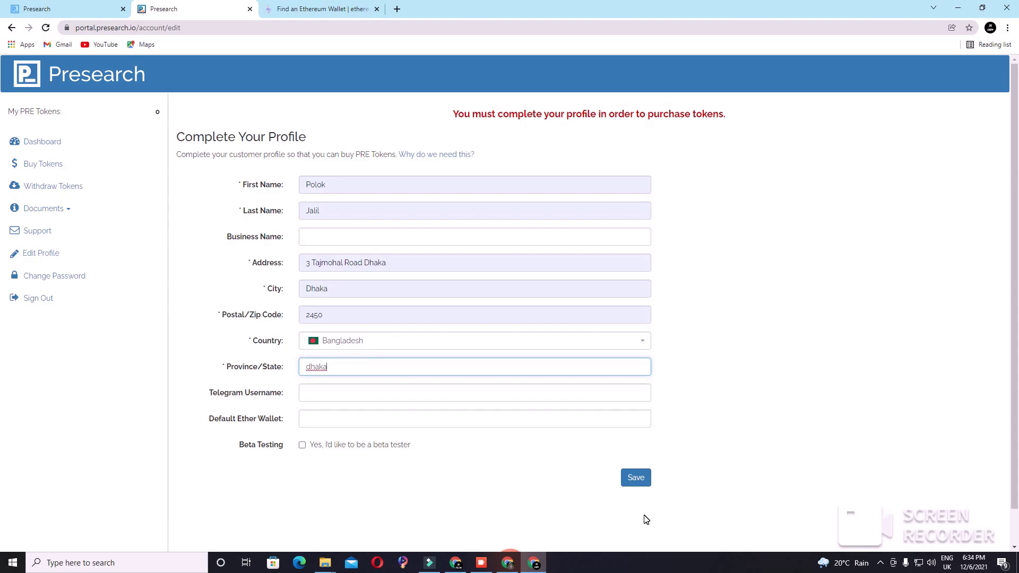
left_click(642, 483)
left_click(896, 109)
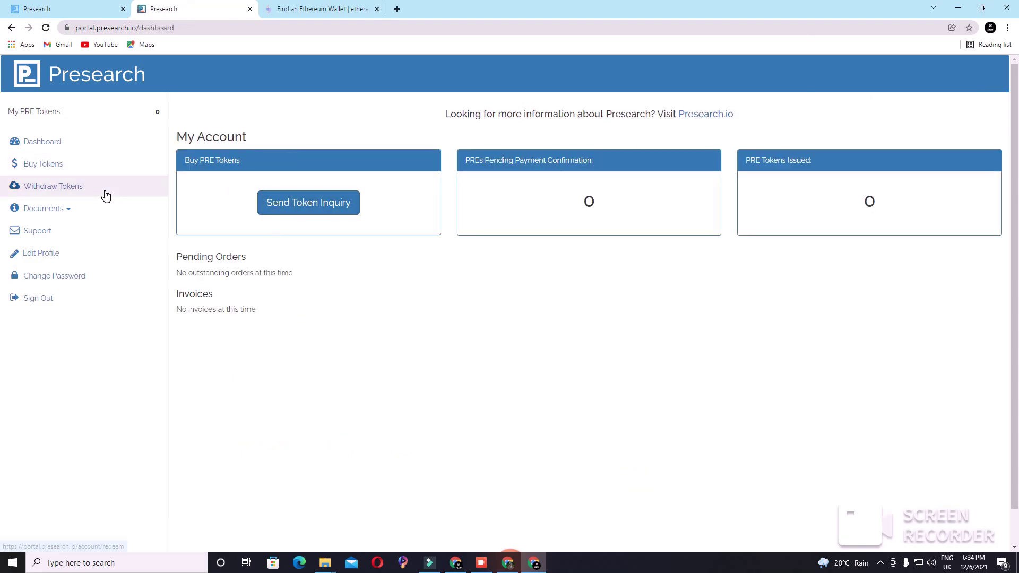
- Examine the portal's Withdraw Tokens page, including its notice about redeemable token credits, and return to the dashboard
left_click(103, 192)
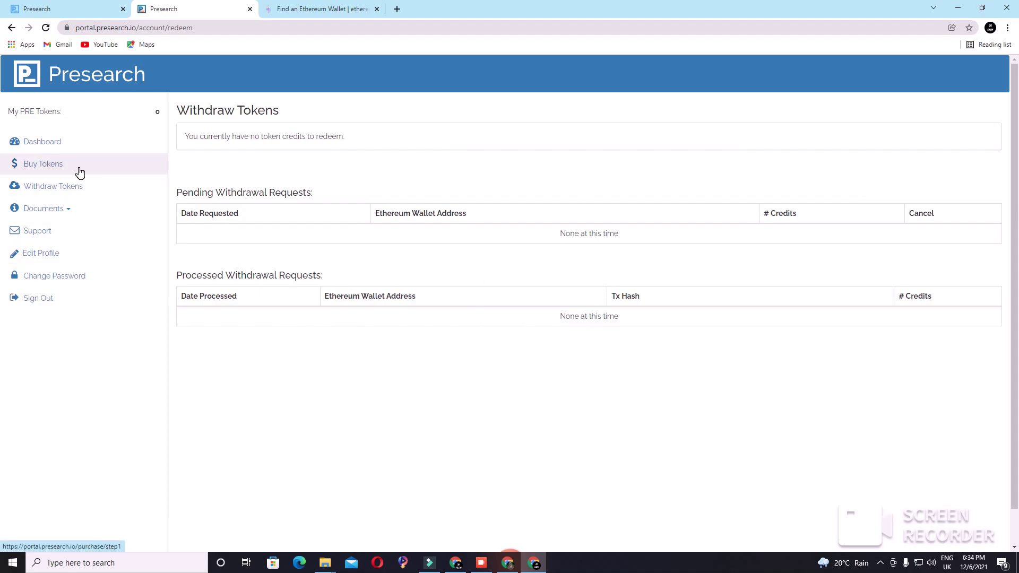
left_click(70, 153)
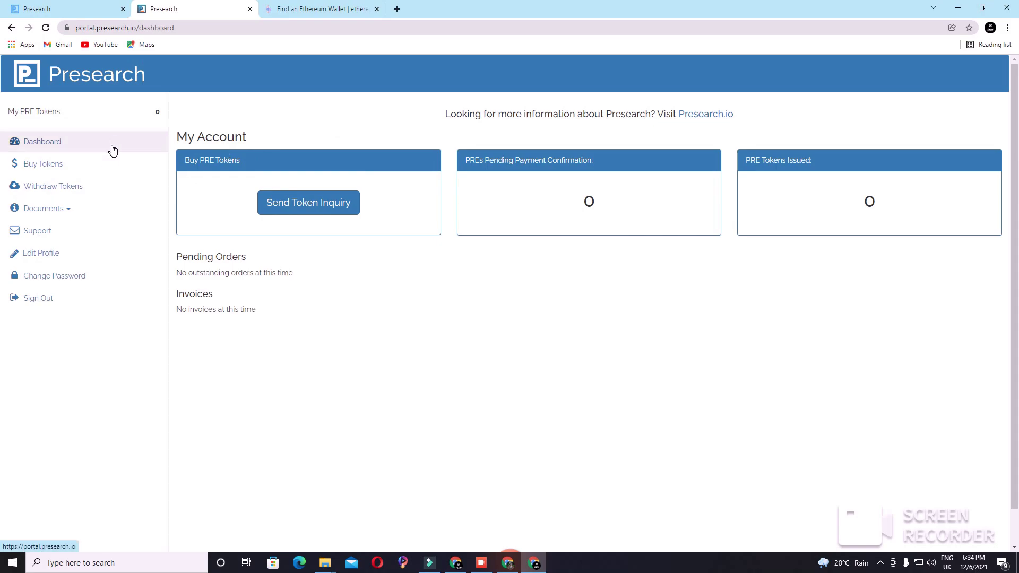
left_click(110, 192)
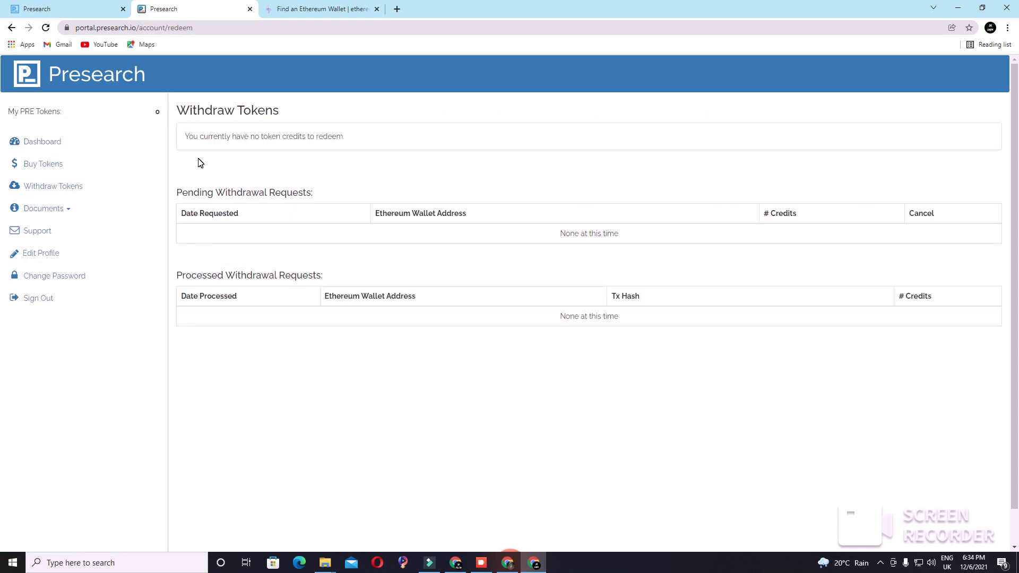
left_click_drag(185, 137, 355, 141)
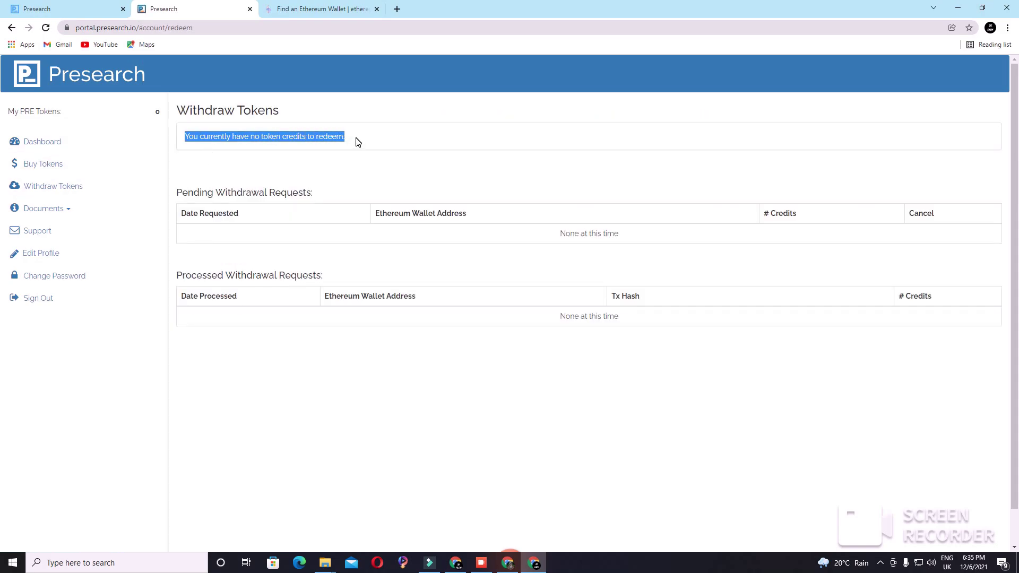
left_click(355, 142)
triple_click(348, 140)
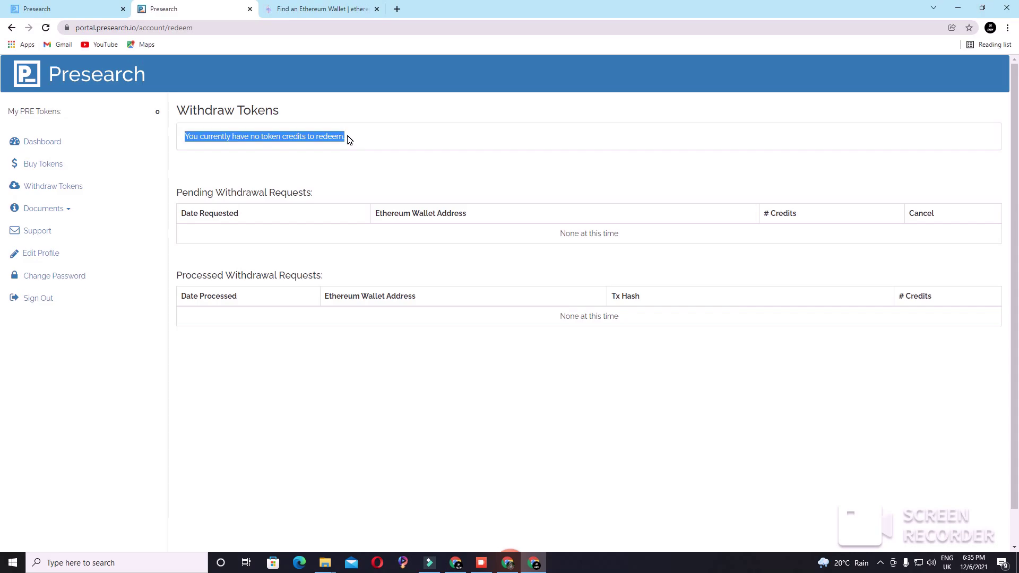
left_click(72, 148)
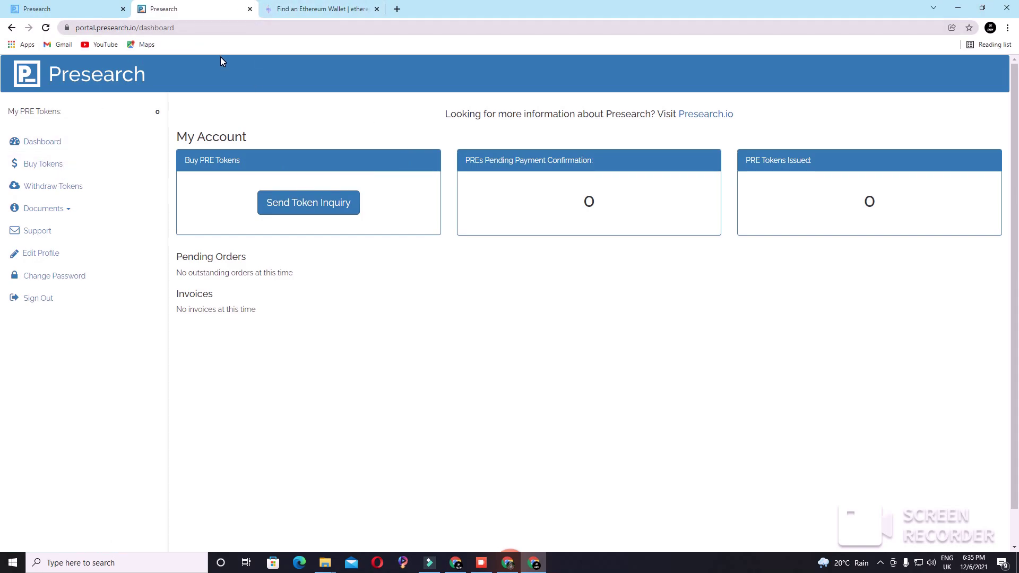
- Return to the main Presearch site and log out of the account
left_click(36, 11)
left_click(995, 80)
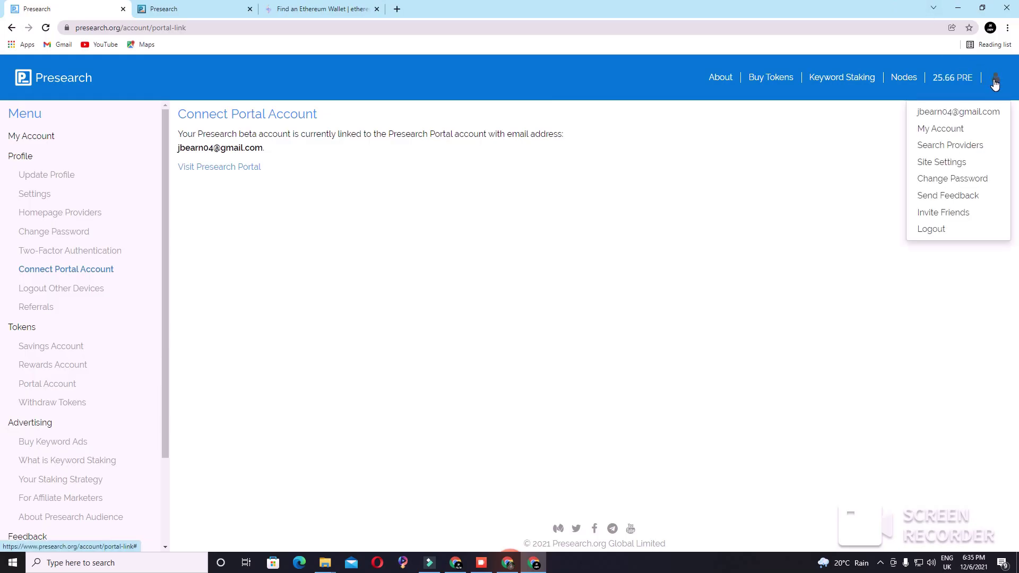
left_click(944, 233)
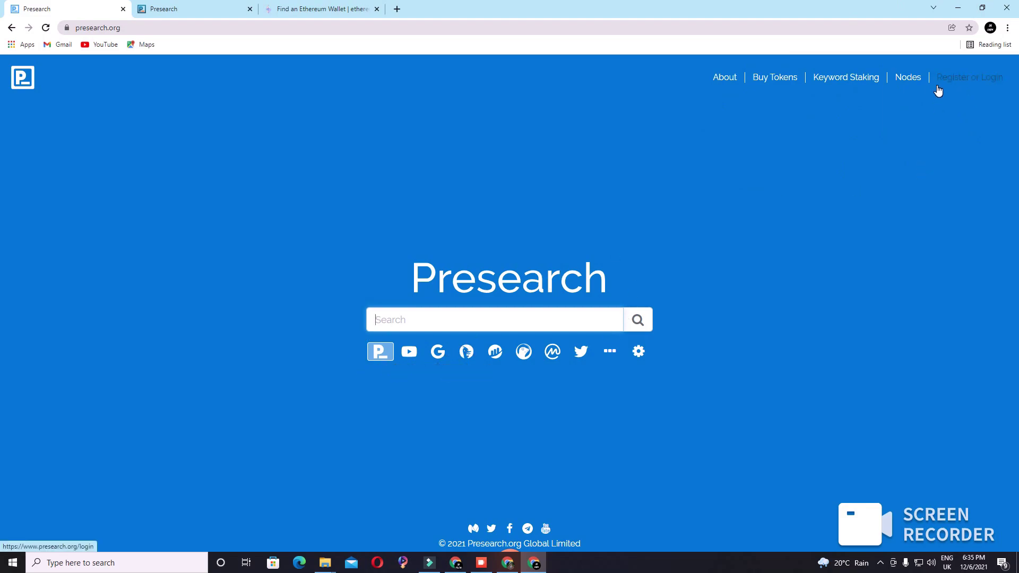
- Open the Presearch account creation form from the login page and make its email address field ready for input
left_click(980, 83)
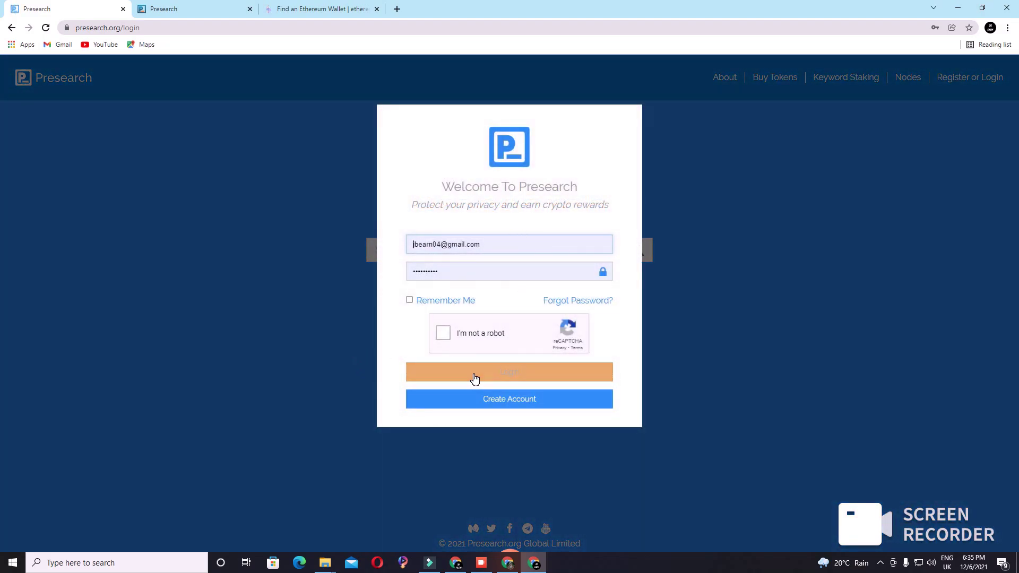
left_click(462, 407)
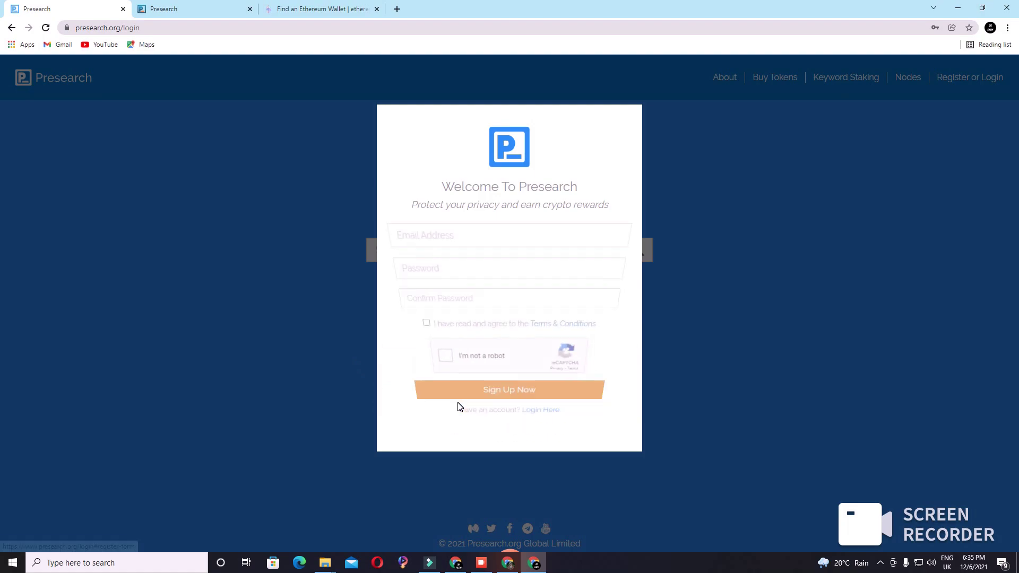
left_click(509, 244)
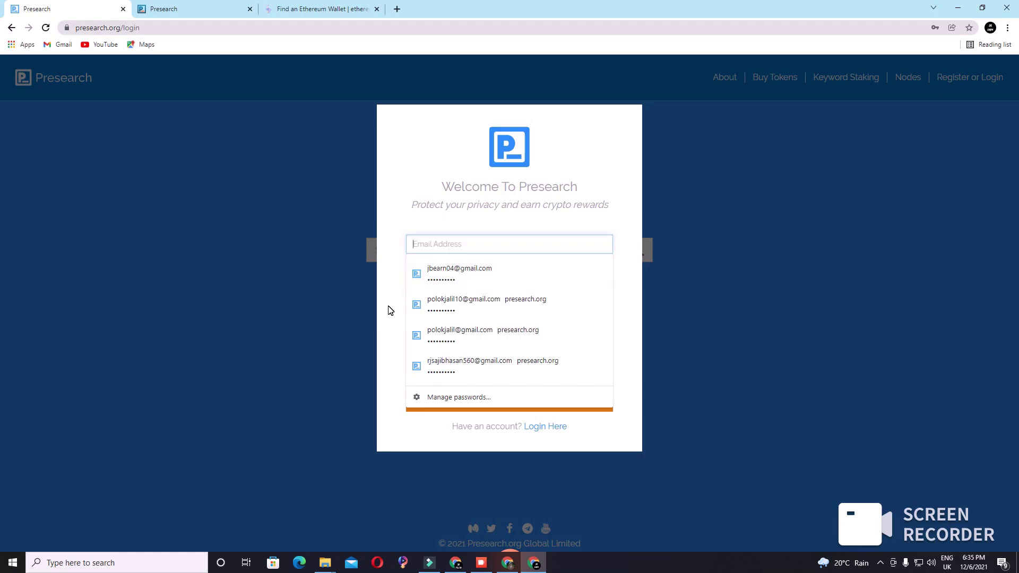
- Agree to the Terms & Conditions in the sign-up form and answer the reCAPTCHA's first challenge with the three traffic light squares
left_click(382, 289)
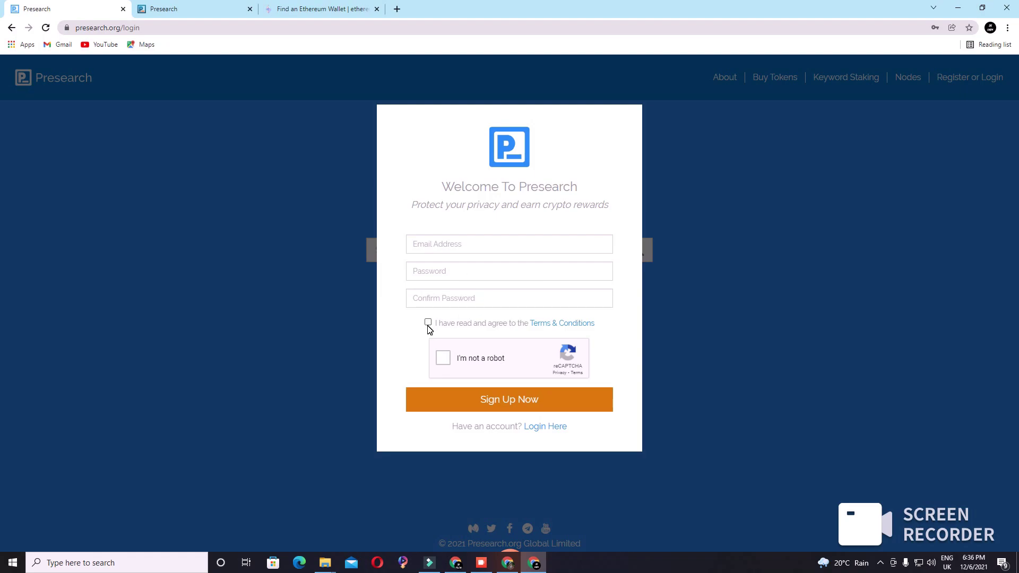
left_click(443, 358)
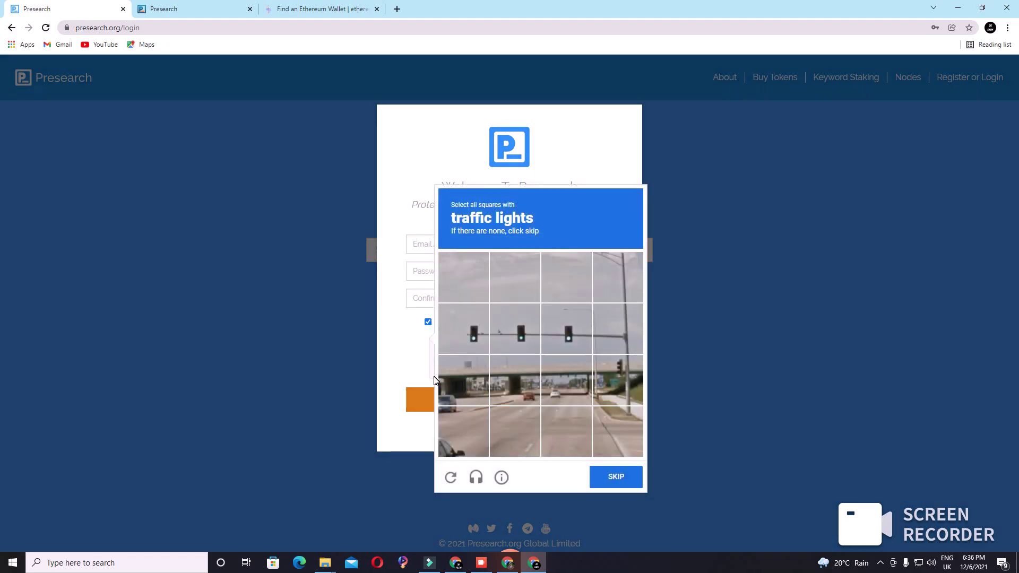
left_click(472, 325)
left_click(527, 318)
left_click(573, 331)
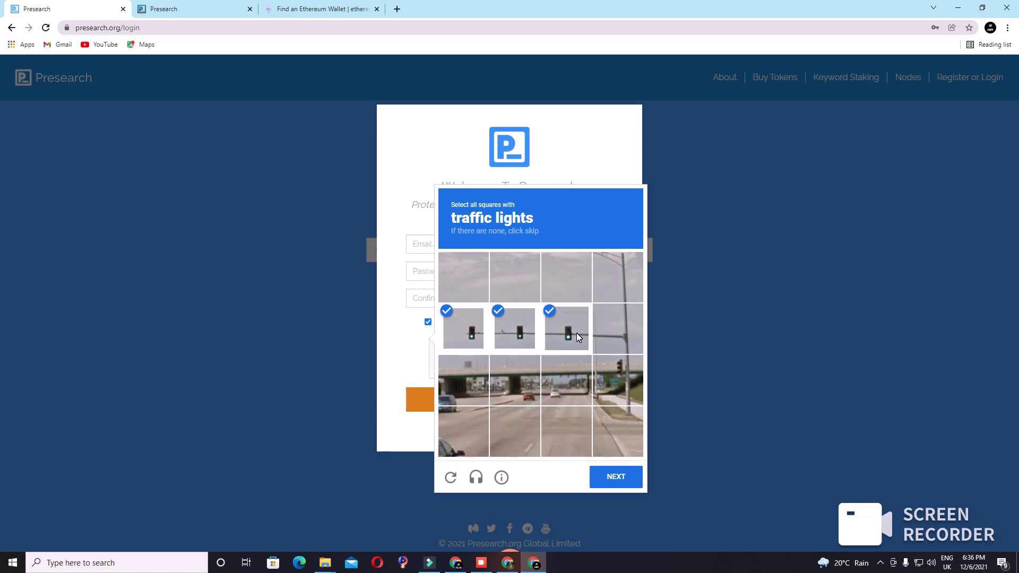
left_click(613, 476)
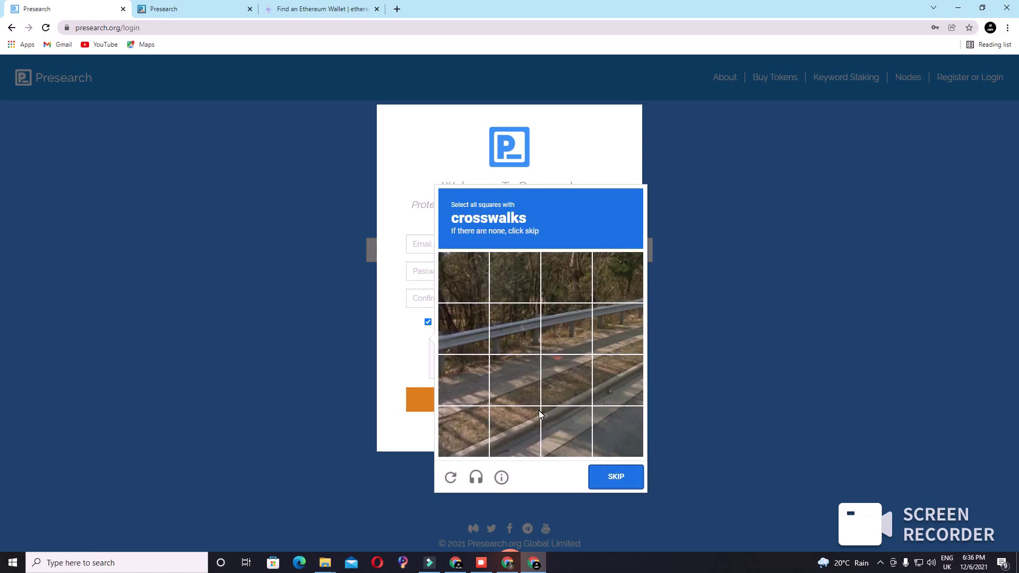
- Select the three crosswalk squares in the second reCAPTCHA challenge and verify the answer
left_click(504, 423)
left_click(514, 383)
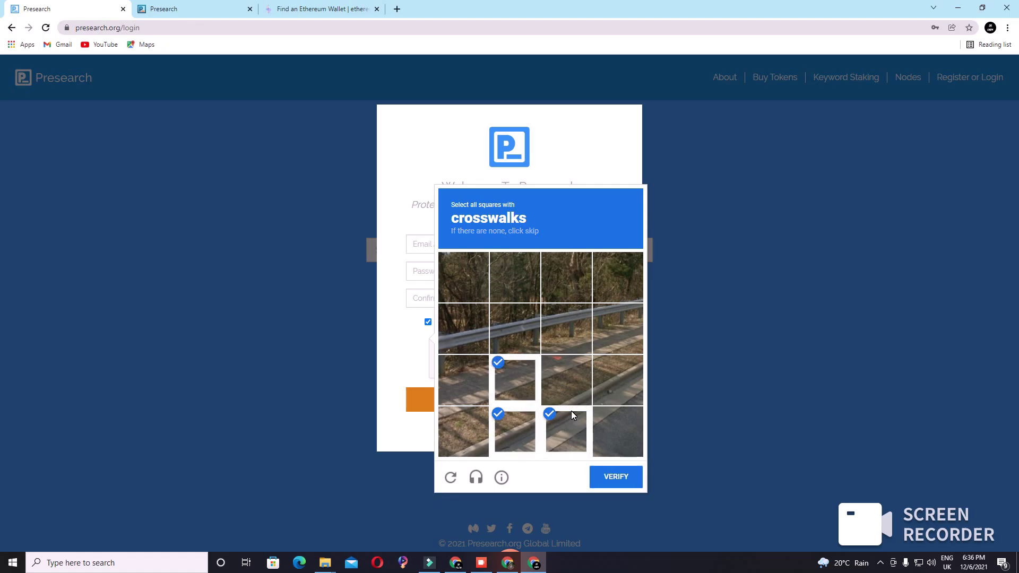
left_click(607, 476)
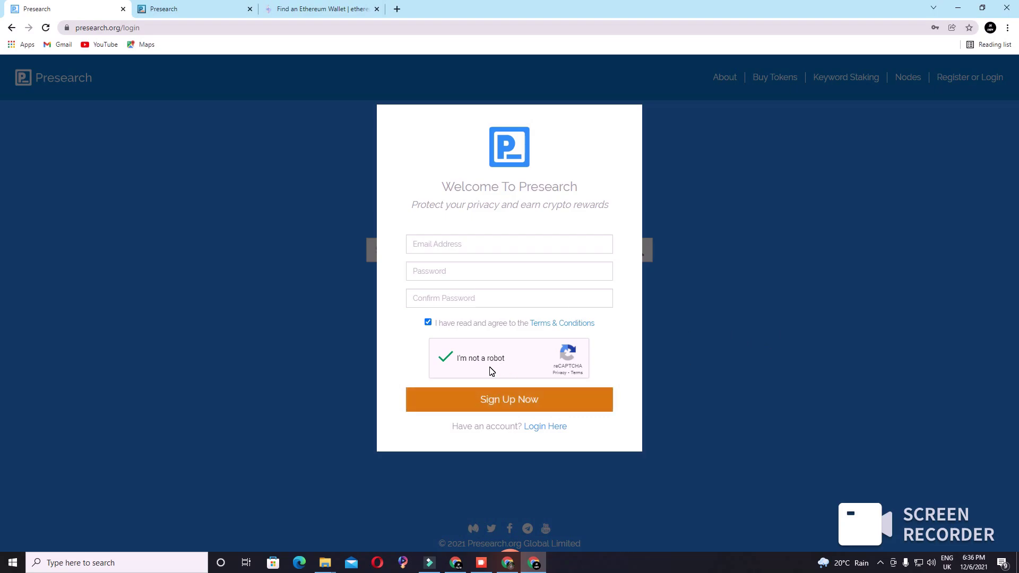
key("Return")
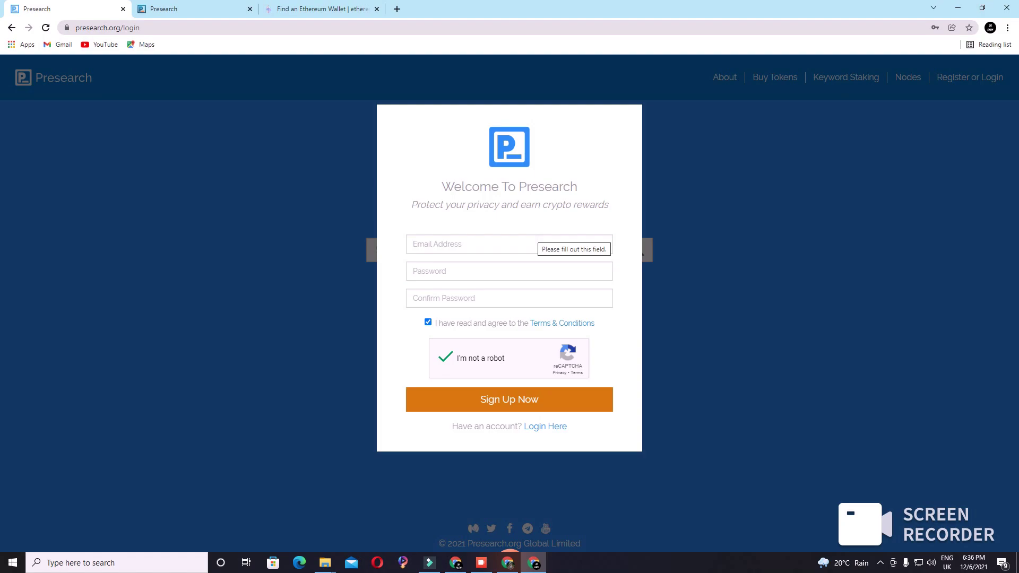
left_click_drag(541, 205, 610, 210)
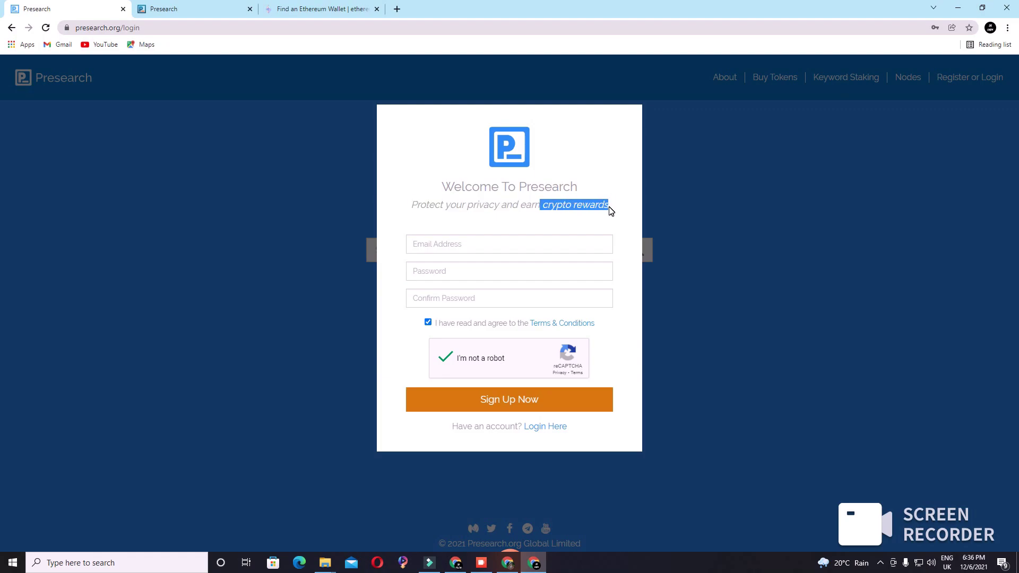